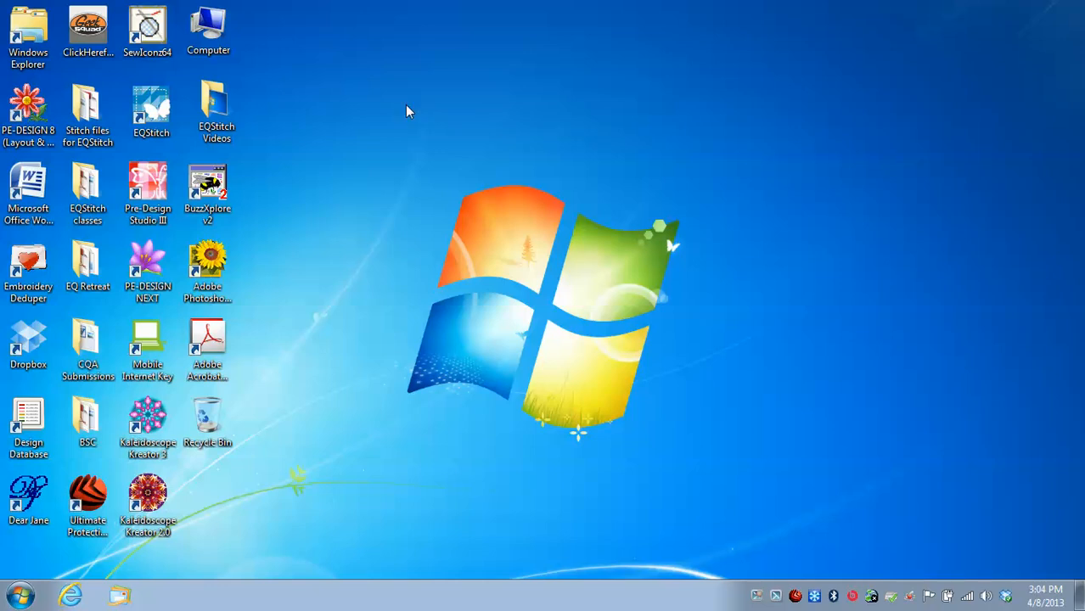
# - Launch EQStitch and open the existing project Video Lesson 2 -- Multiple appliques, dismissing the tip and the Project Sketchbook
pyautogui.doubleClick(153, 110)
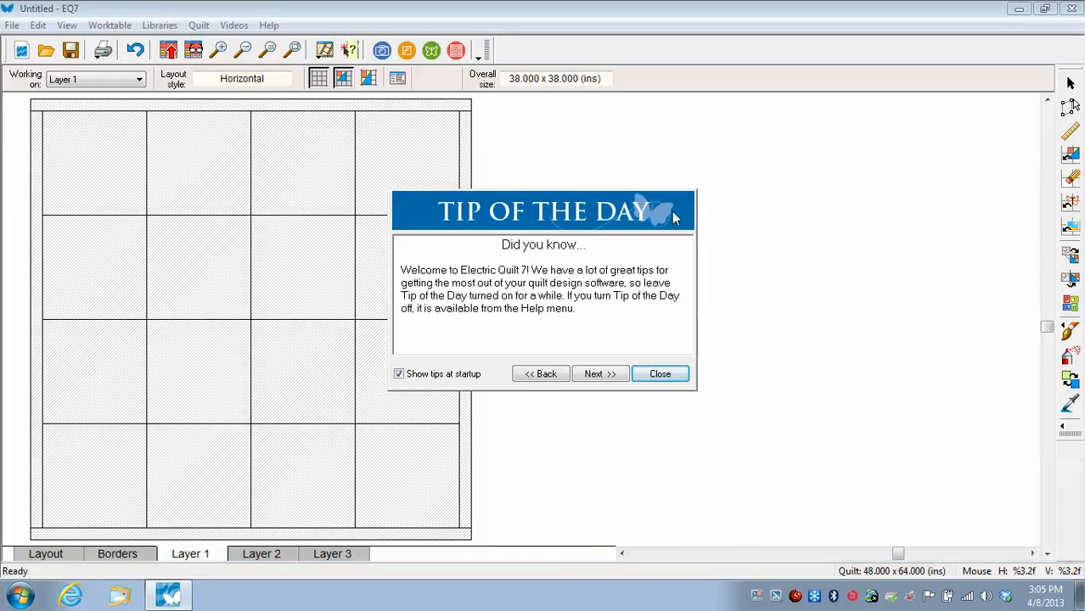
pyautogui.click(660, 374)
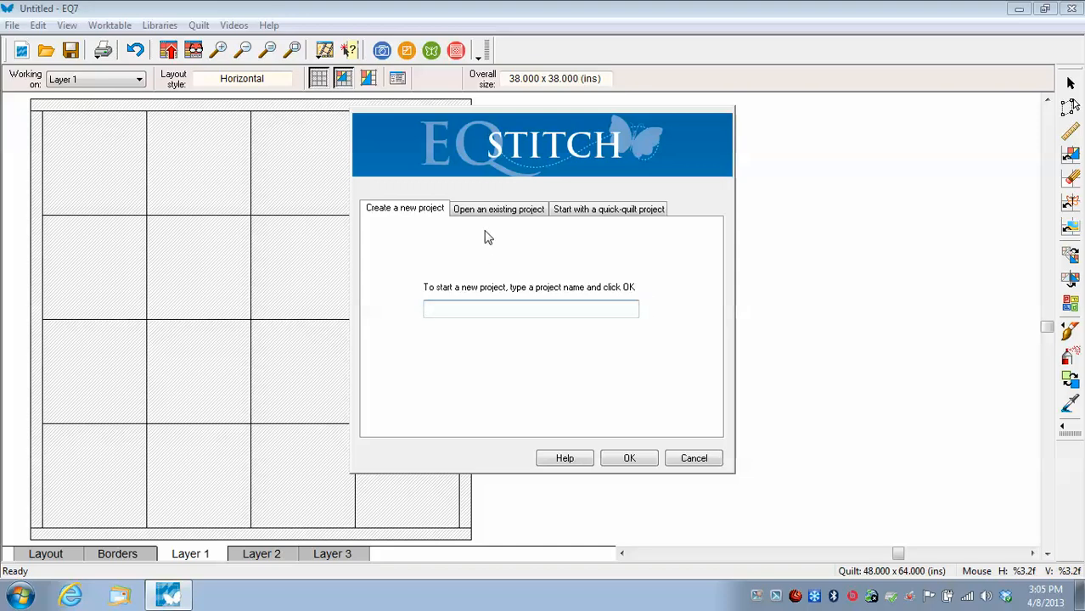
pyautogui.click(541, 212)
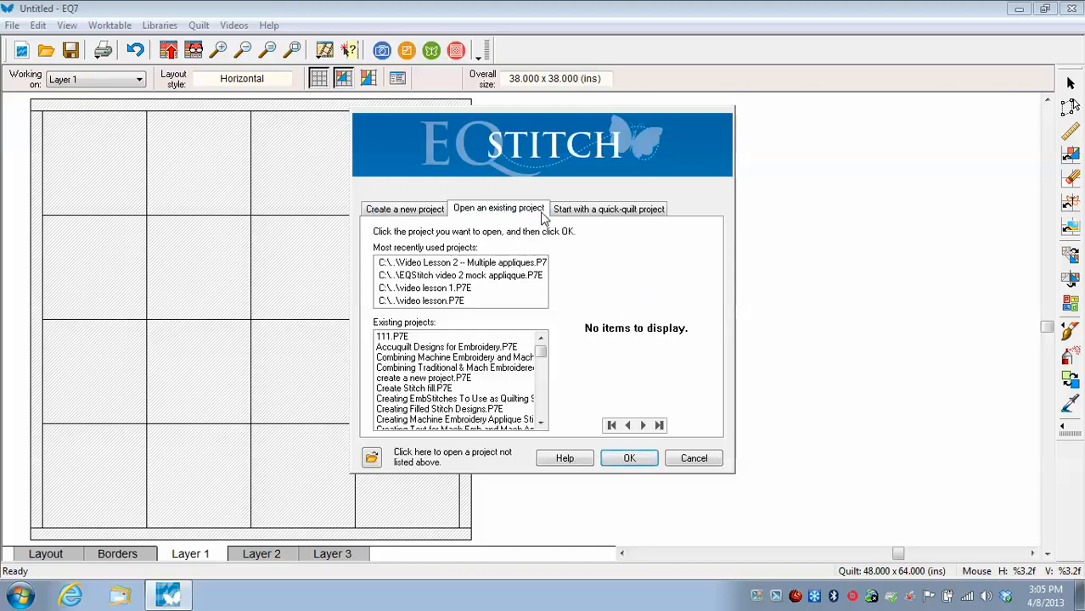
pyautogui.click(424, 265)
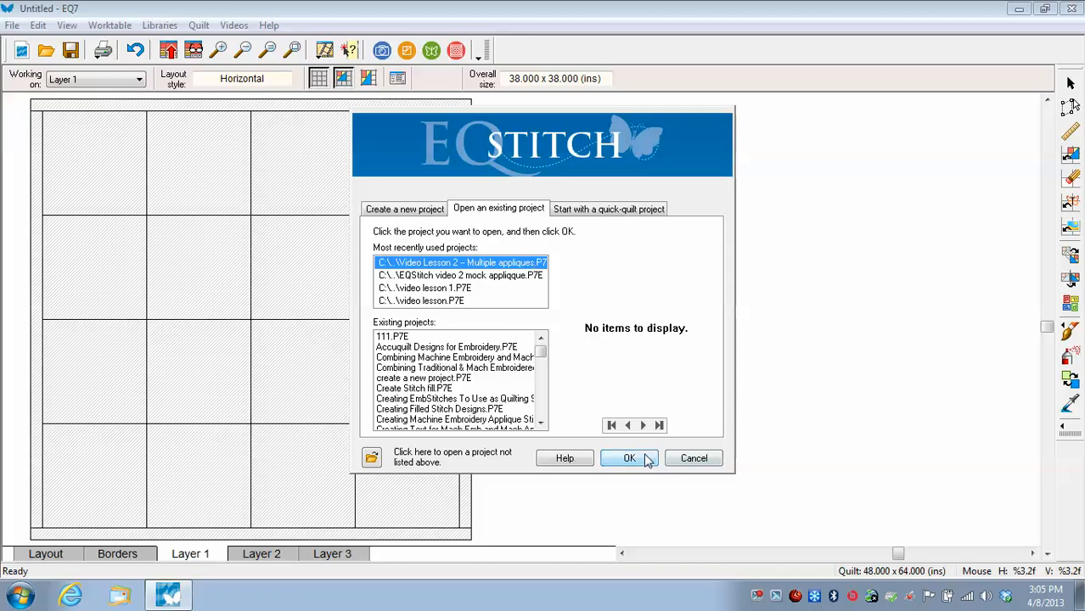
pyautogui.click(630, 458)
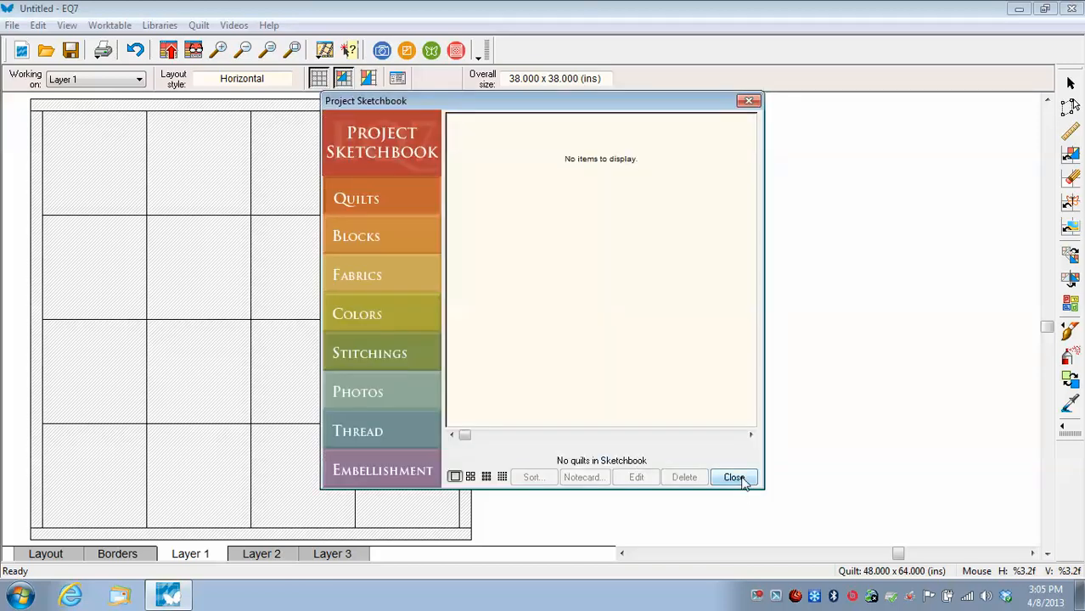
pyautogui.click(735, 477)
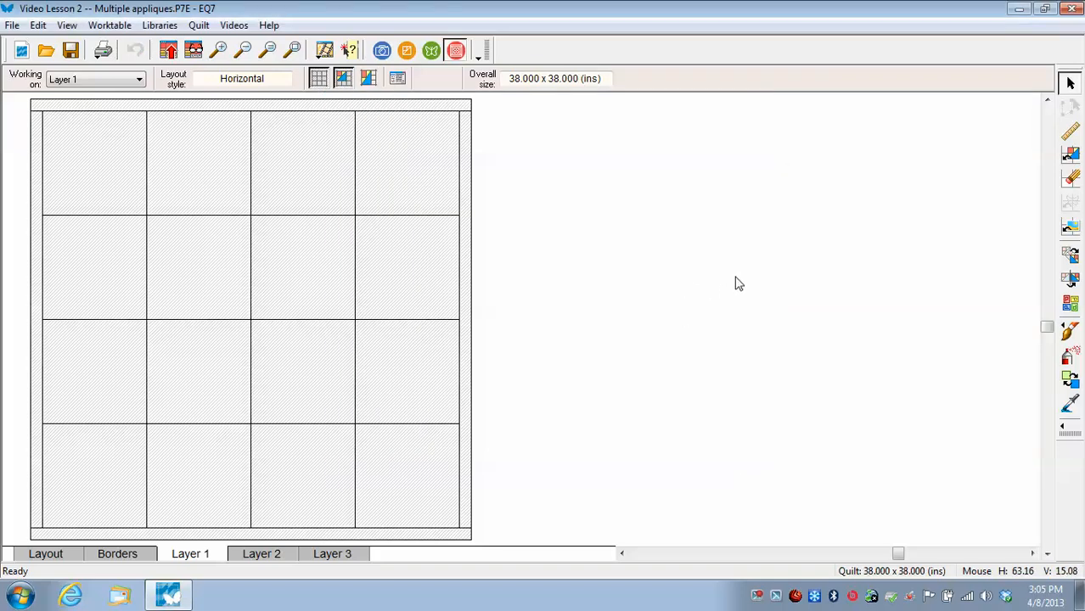
# - Switch to the stitching worktable and start a new Machine Applique design
pyautogui.click(431, 51)
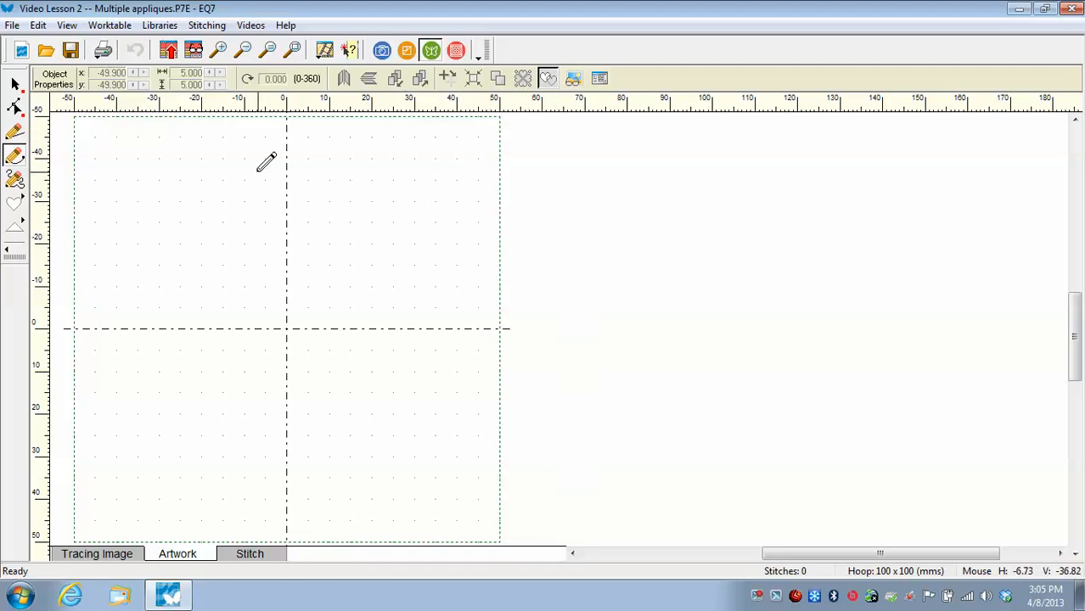
pyautogui.click(214, 30)
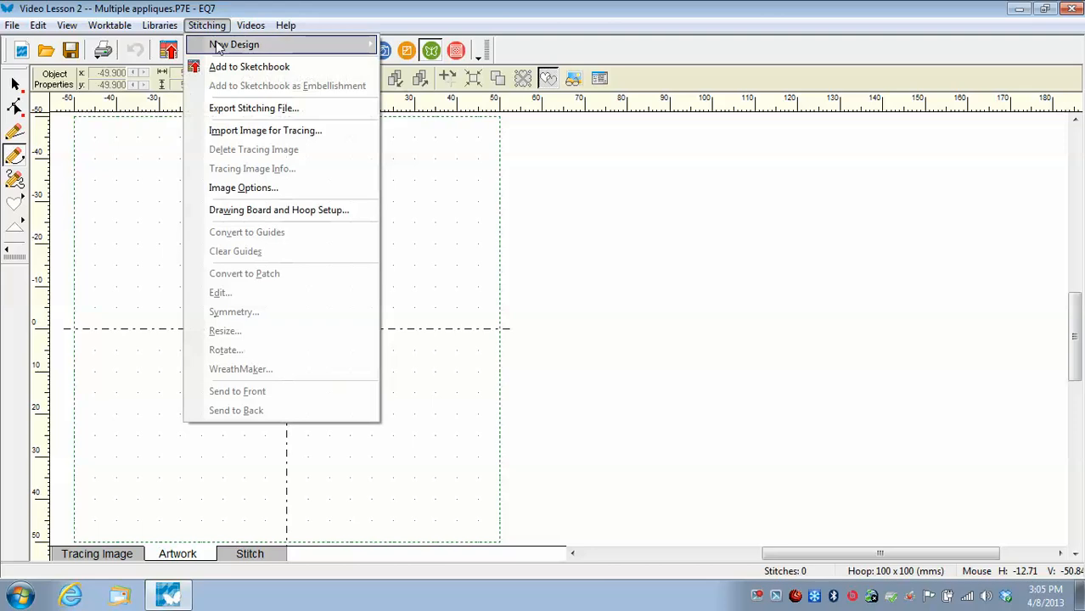
pyautogui.moveTo(224, 47)
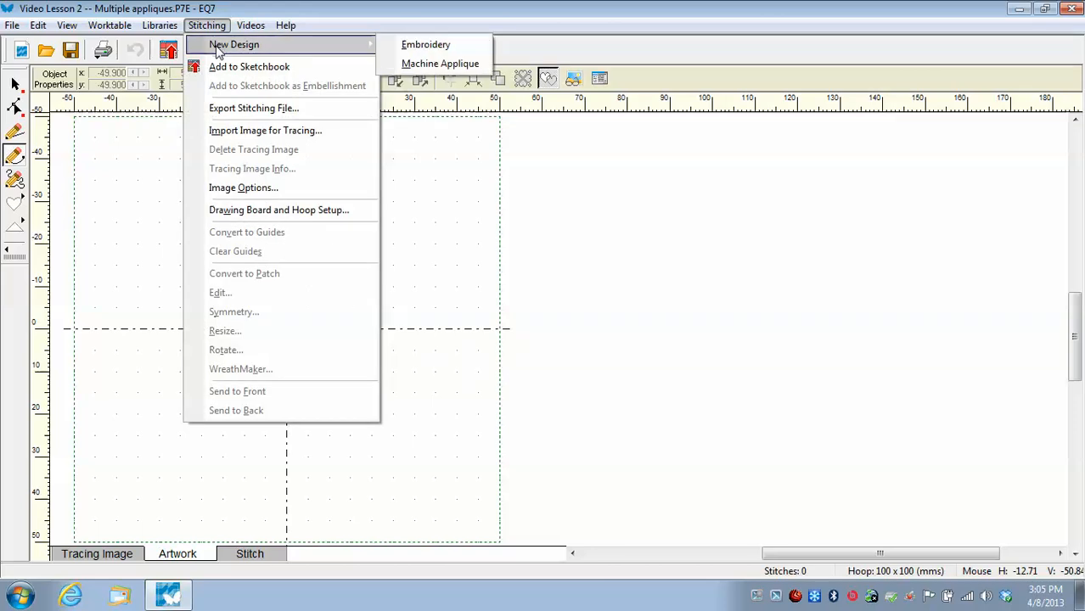
pyautogui.click(433, 65)
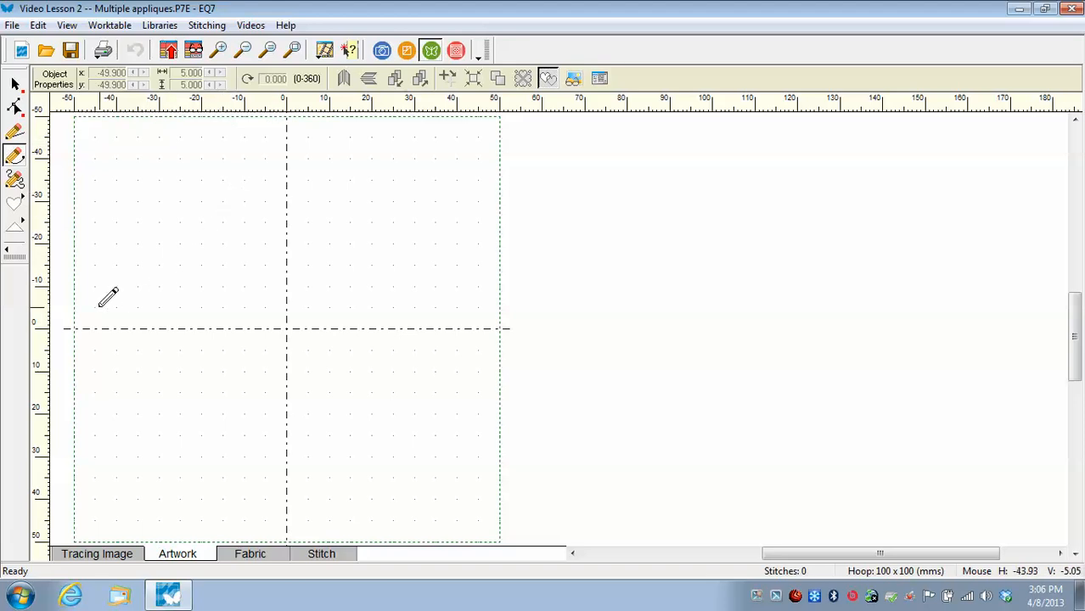
# - Draw a heart about 28.5 mm wide and 34.7 mm tall on the vertical centre line above the origin, and turn off the fill display
pyautogui.click(14, 204)
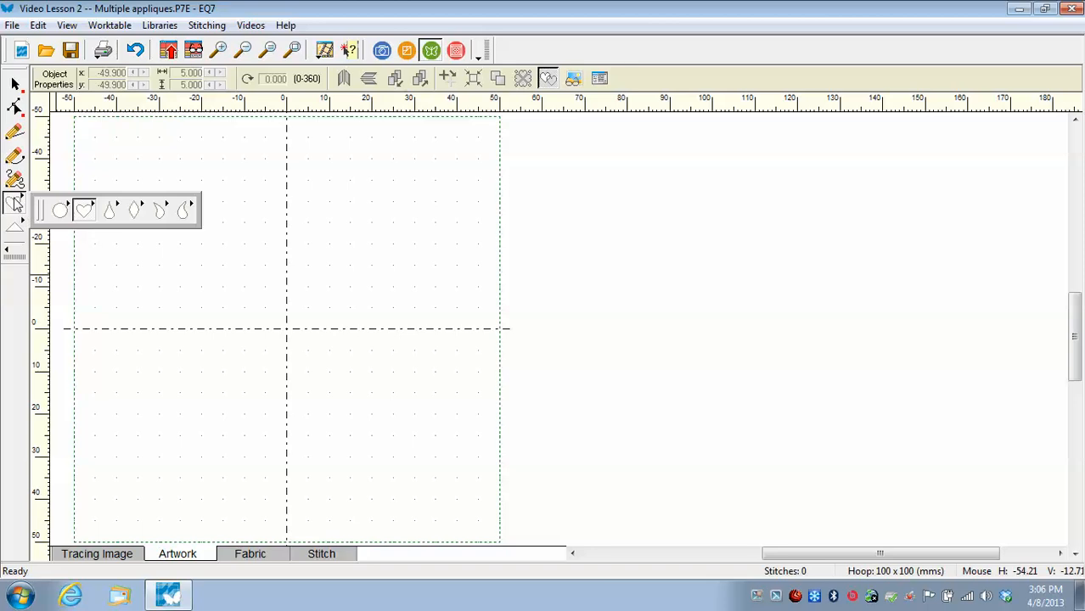
pyautogui.click(84, 210)
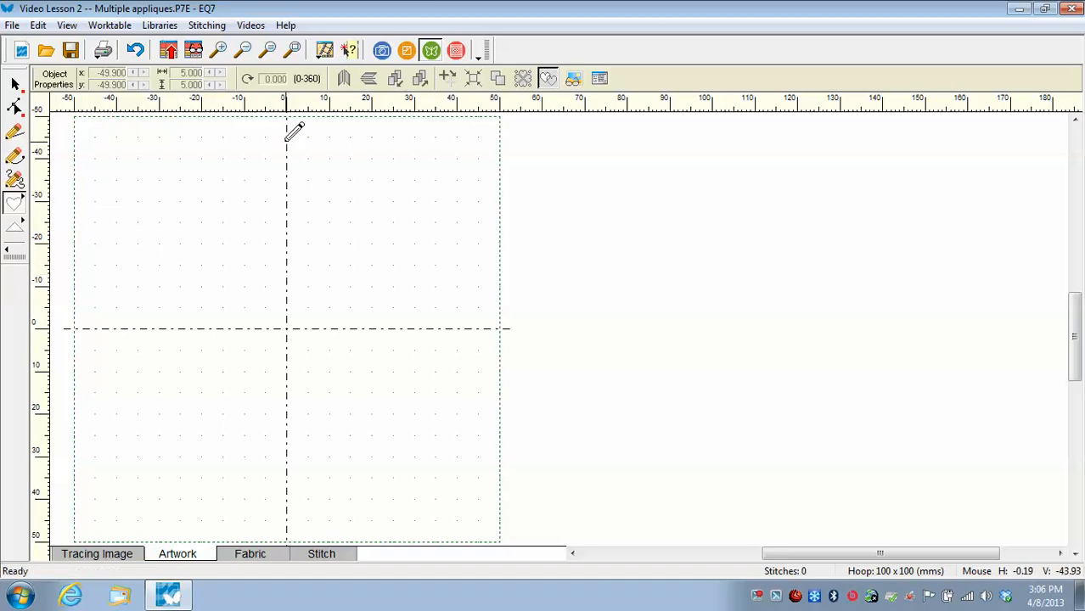
pyautogui.moveTo(289, 141); pyautogui.dragTo(287, 300)
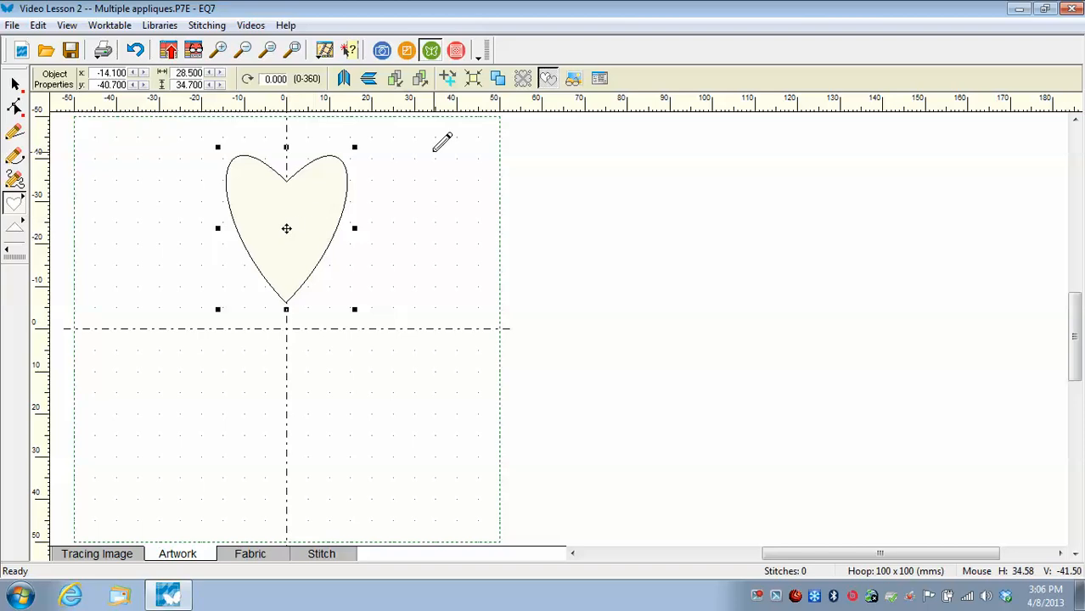
pyautogui.click(549, 79)
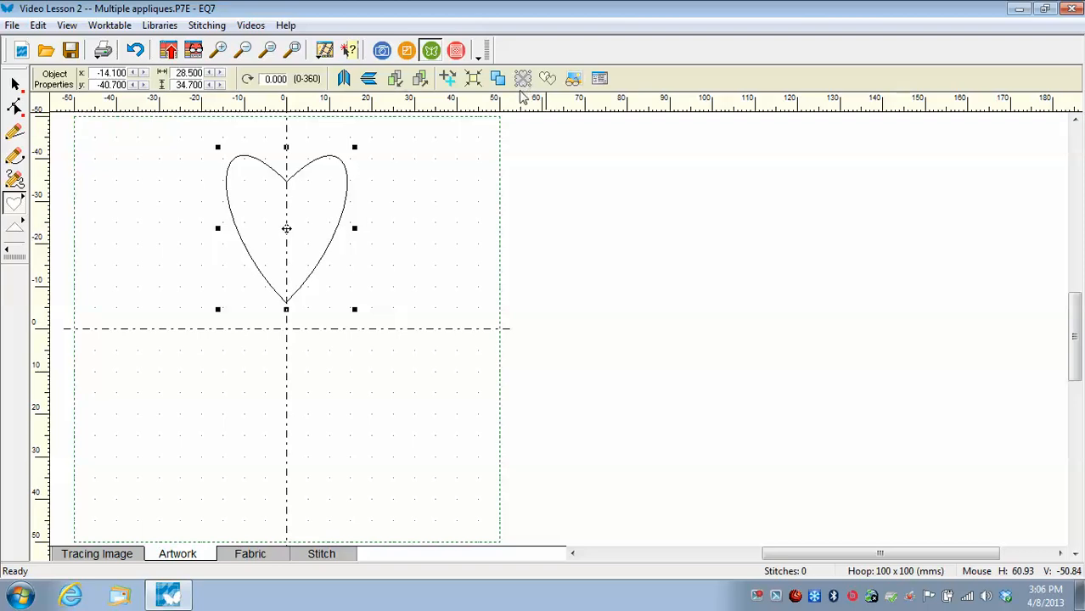
# - Arrange the heart into a WreathMaker wreath of 4 clusters with 50% cluster spacing and 100% cluster size
pyautogui.click(14, 83)
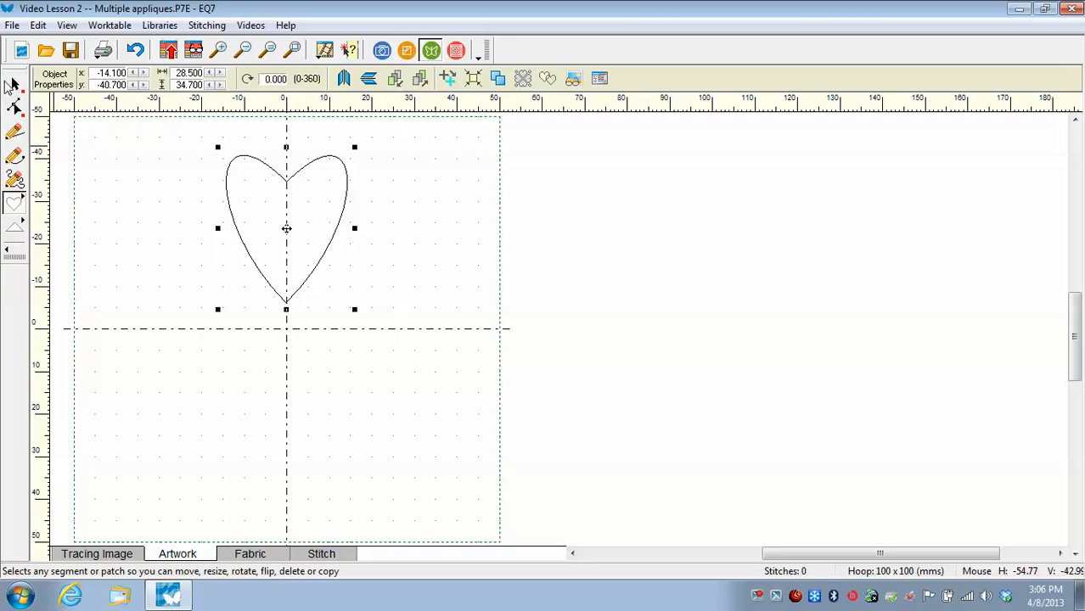
pyautogui.click(285, 230)
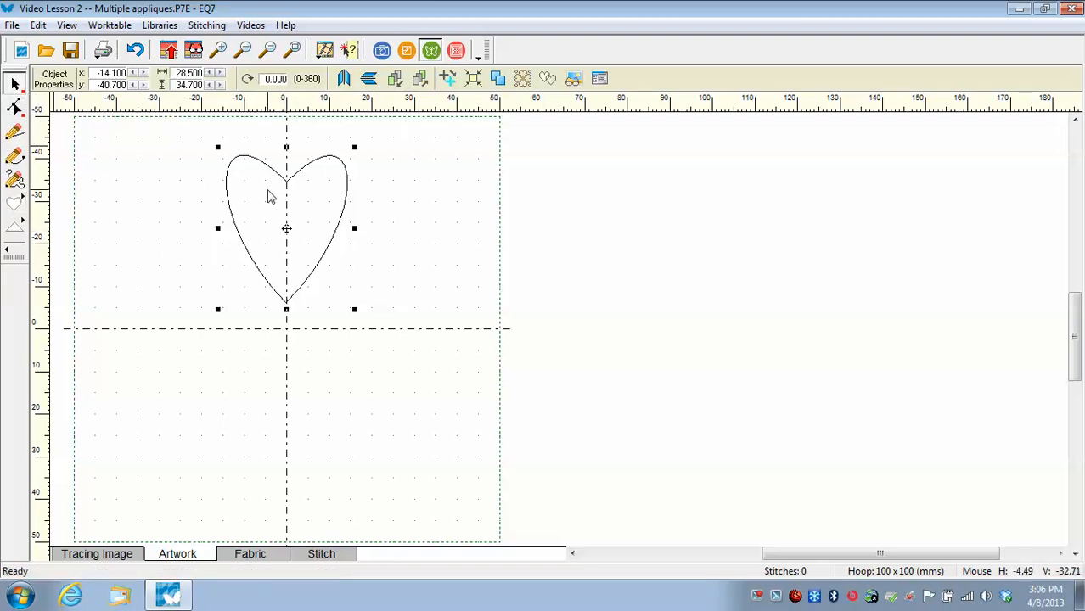
pyautogui.click(525, 83)
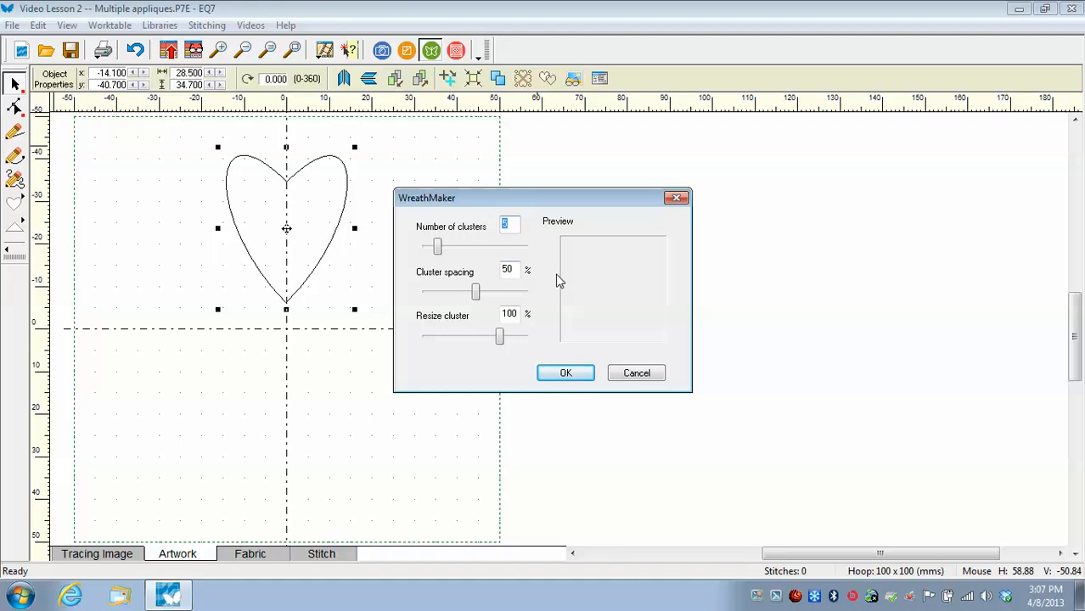
pyautogui.write('44')
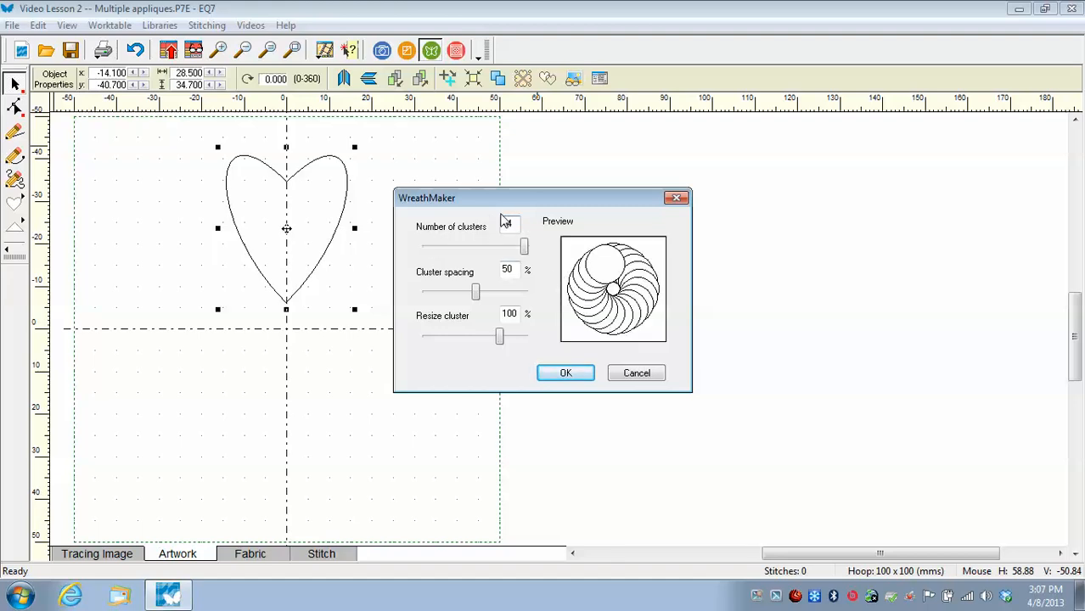
pyautogui.doubleClick(513, 223)
pyautogui.write('4')
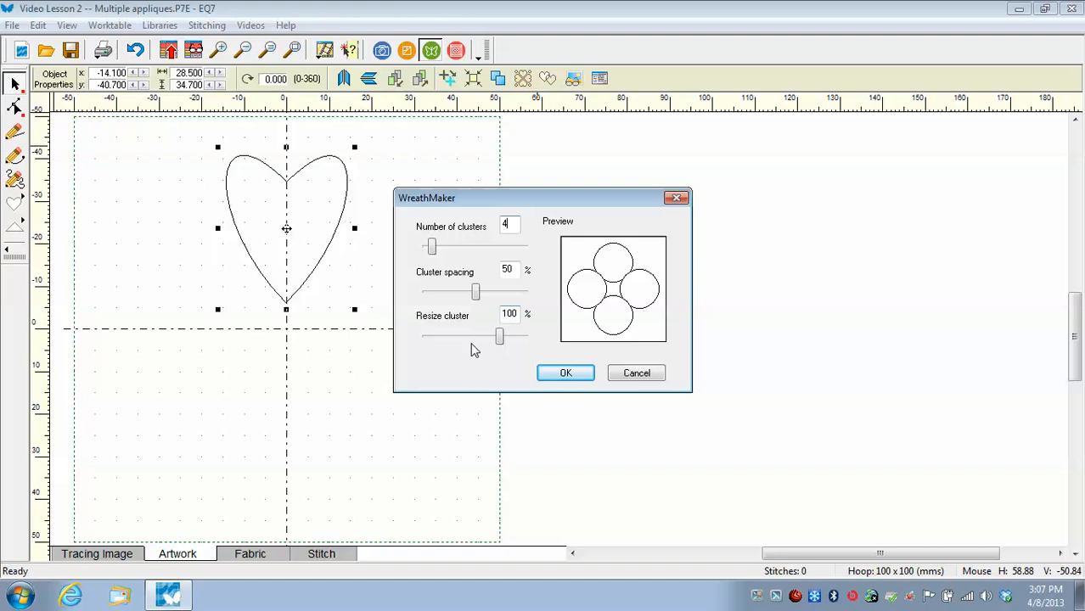
pyautogui.click(566, 374)
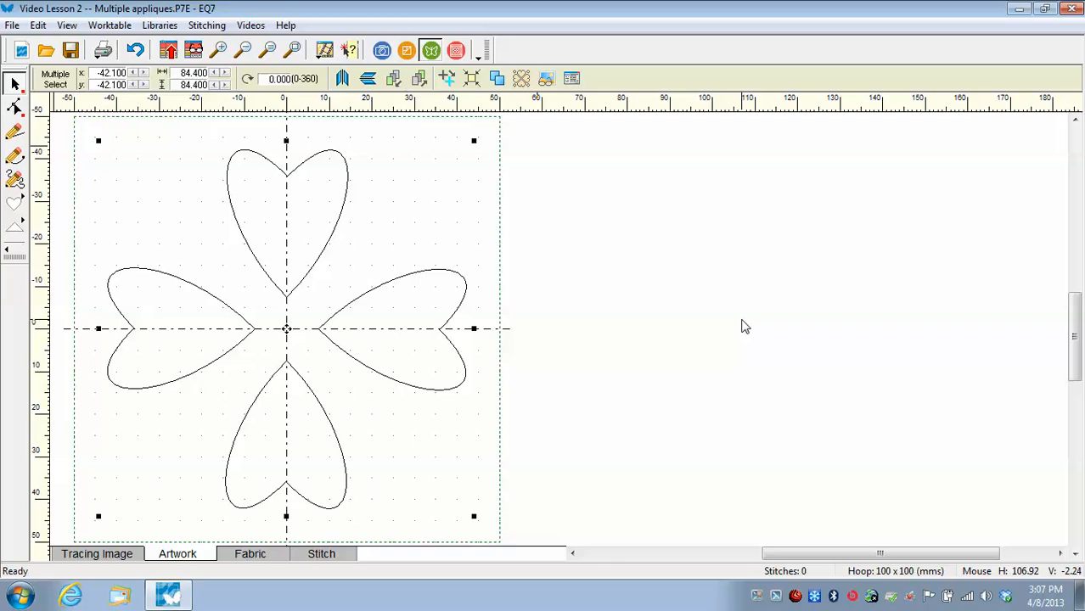
# - Fill all four hearts with the pink dotted fabric
pyautogui.click(270, 556)
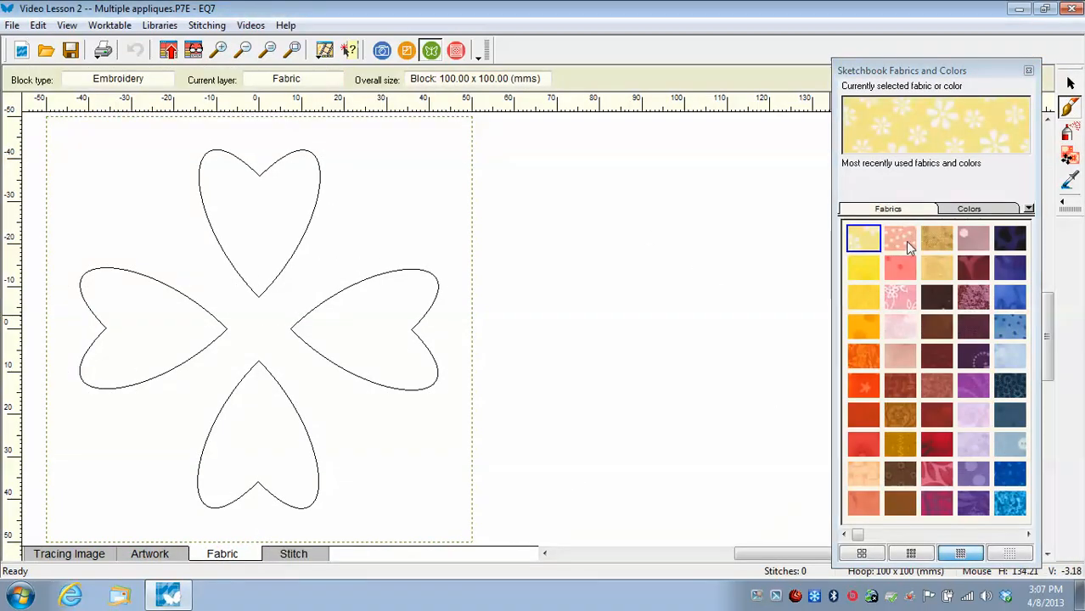
pyautogui.click(908, 245)
pyautogui.click(254, 204)
pyautogui.click(168, 319)
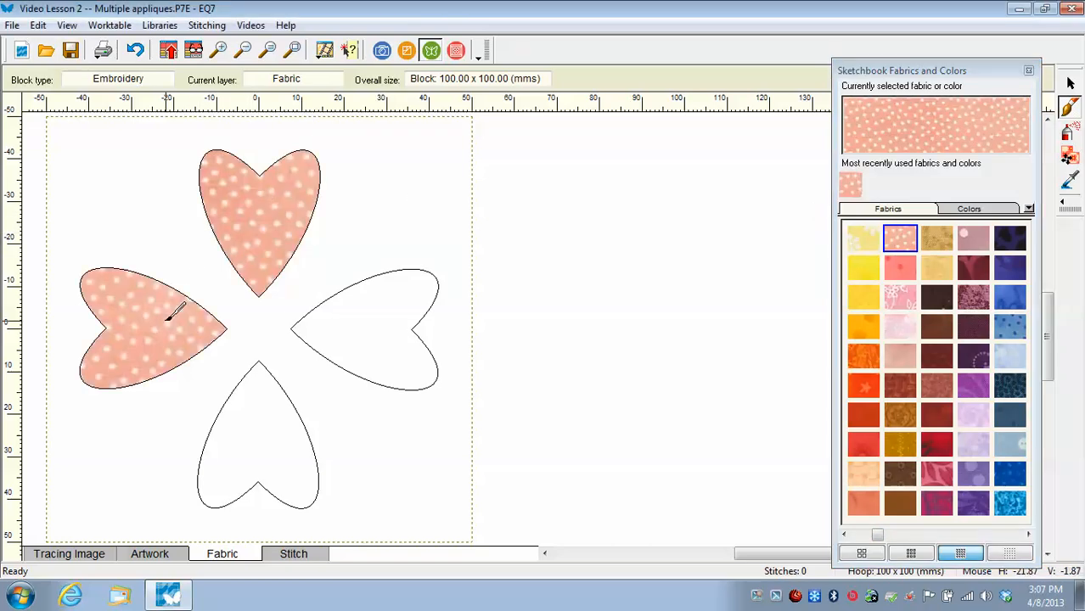
pyautogui.click(232, 422)
pyautogui.click(389, 307)
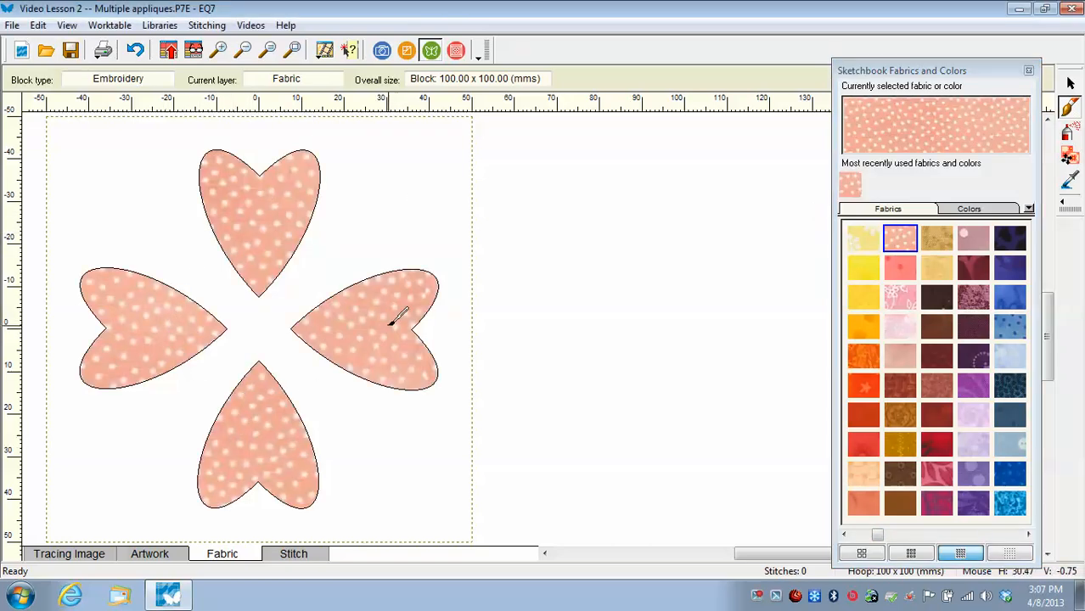
# - Play the stitching simulation of the four applique hearts, adjusting its speed, to examine the sewing order
pyautogui.click(297, 554)
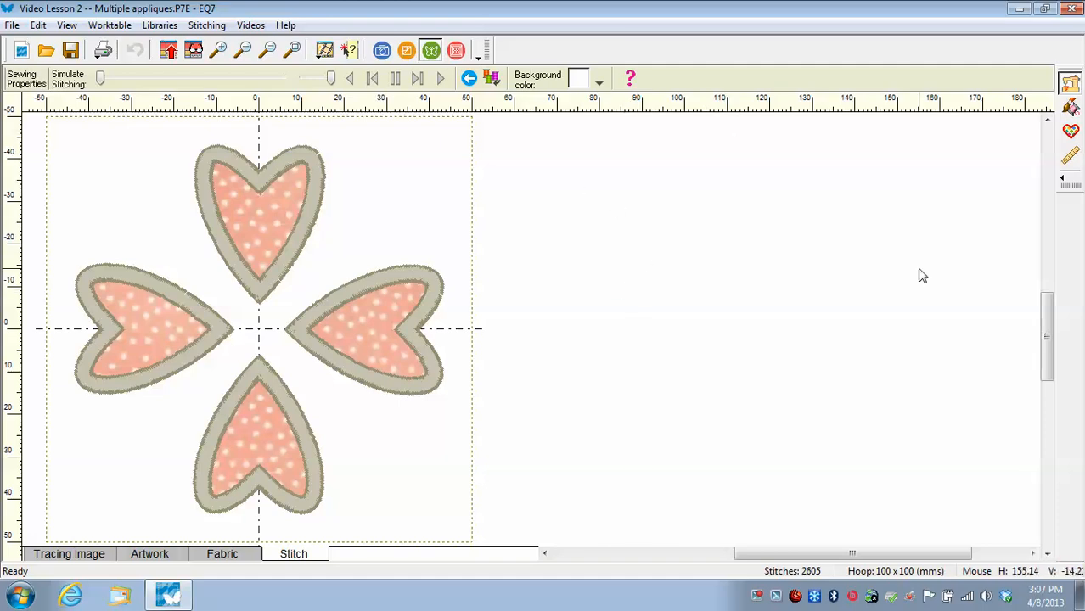
pyautogui.click(1067, 84)
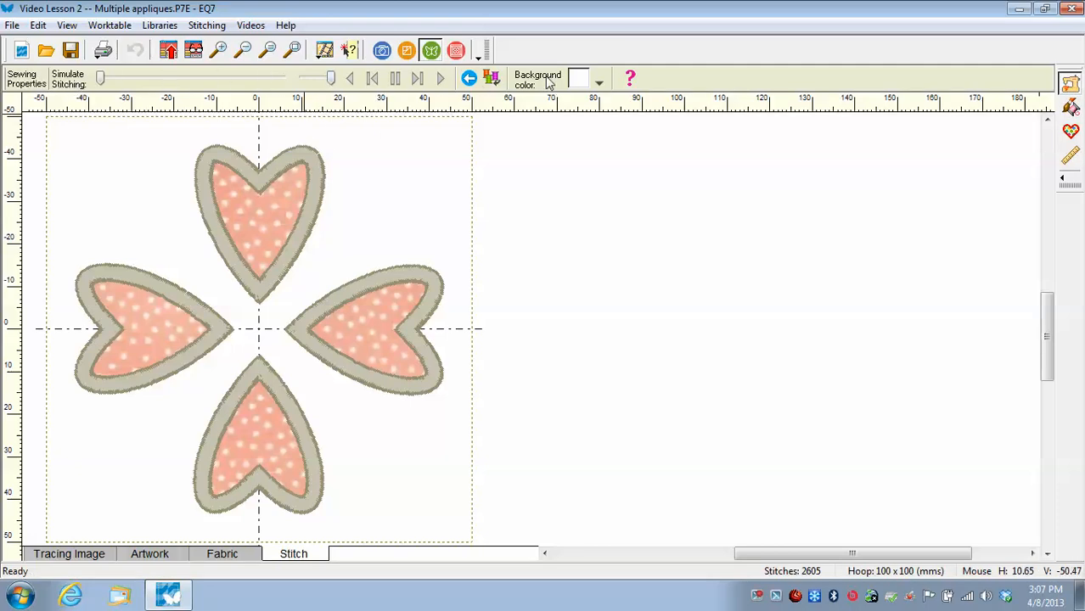
pyautogui.moveTo(331, 84); pyautogui.dragTo(326, 82)
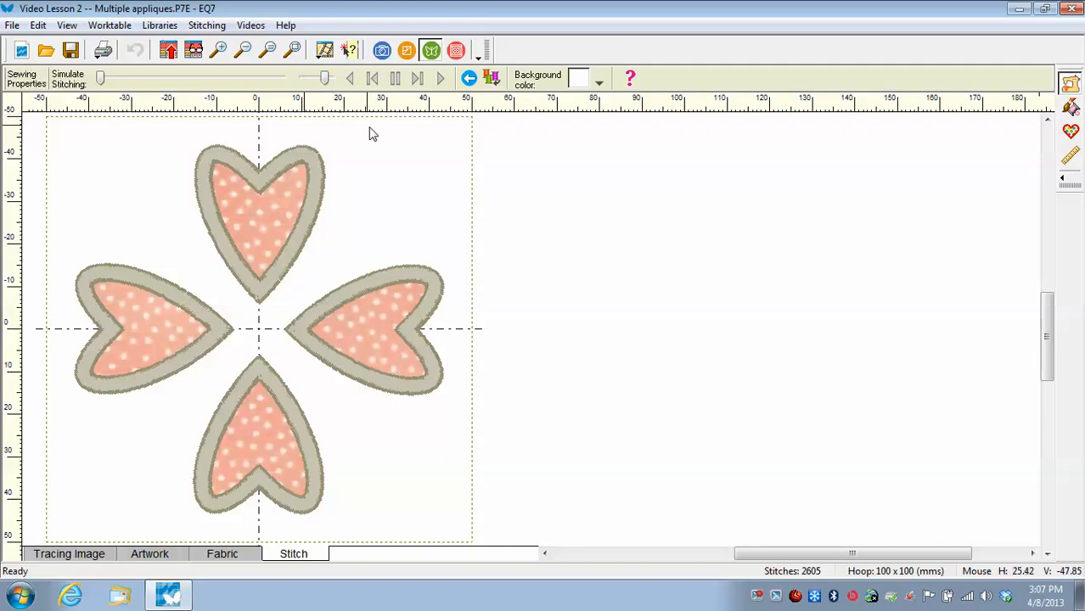
pyautogui.click(441, 79)
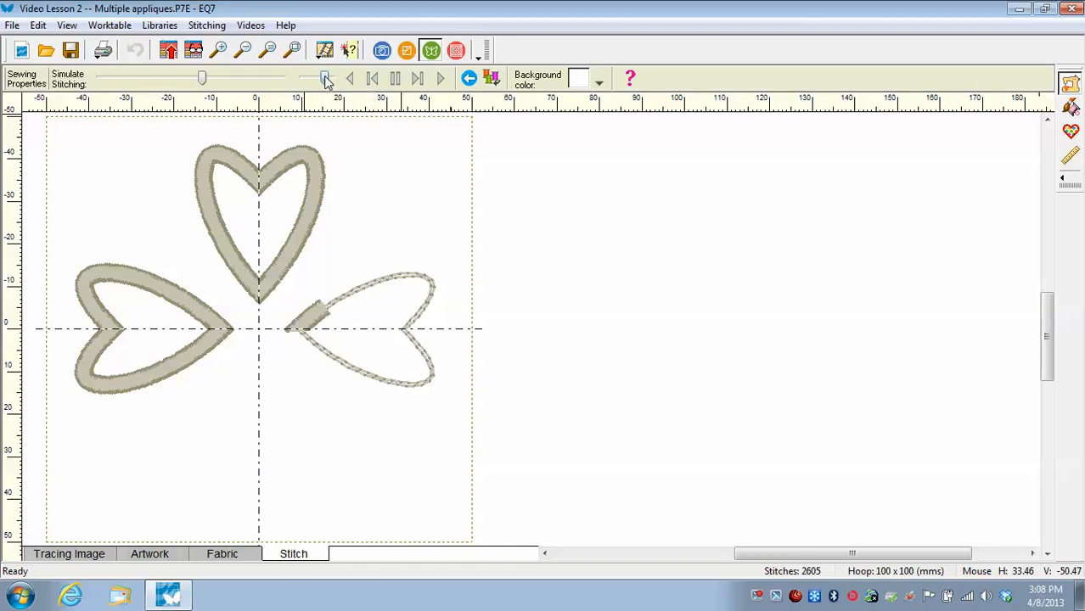
pyautogui.moveTo(327, 81); pyautogui.dragTo(332, 85)
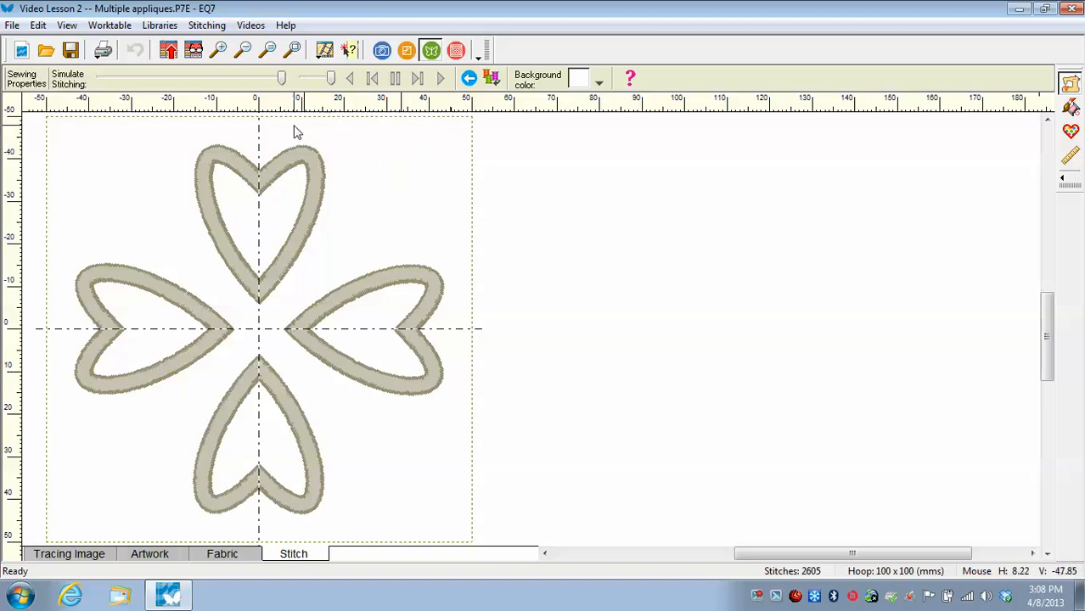
# - Start a new Embroidery design, discarding the unsaved applique stitching
pyautogui.click(207, 28)
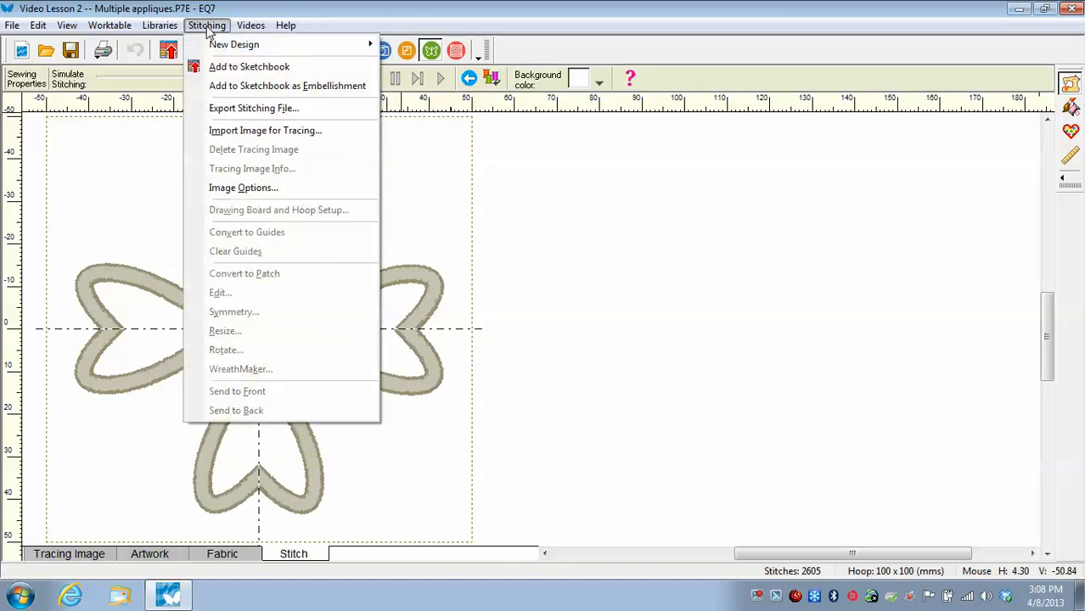
pyautogui.moveTo(210, 49)
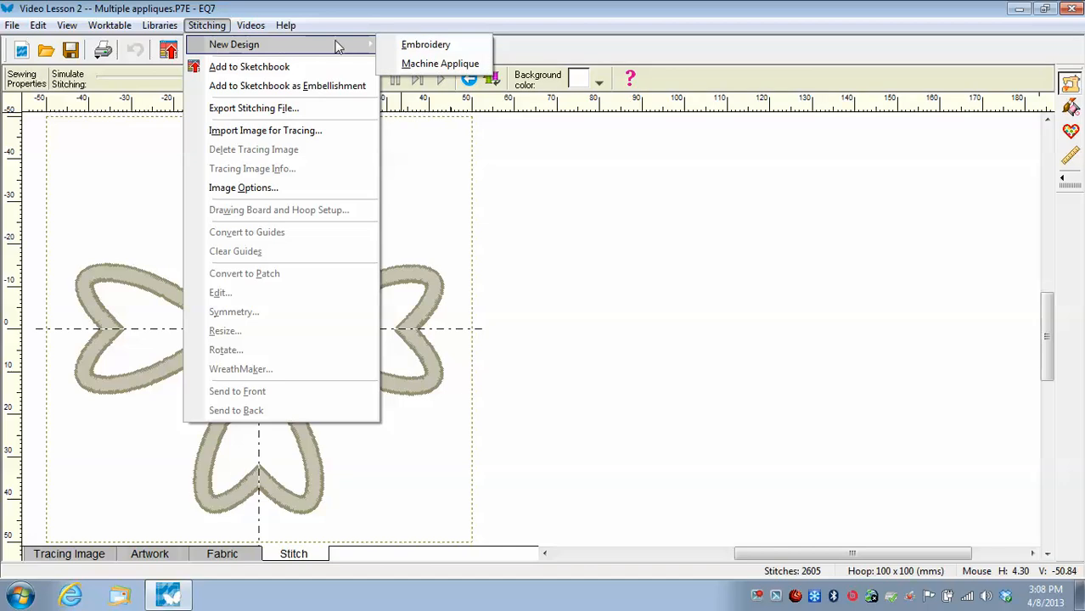
pyautogui.click(416, 47)
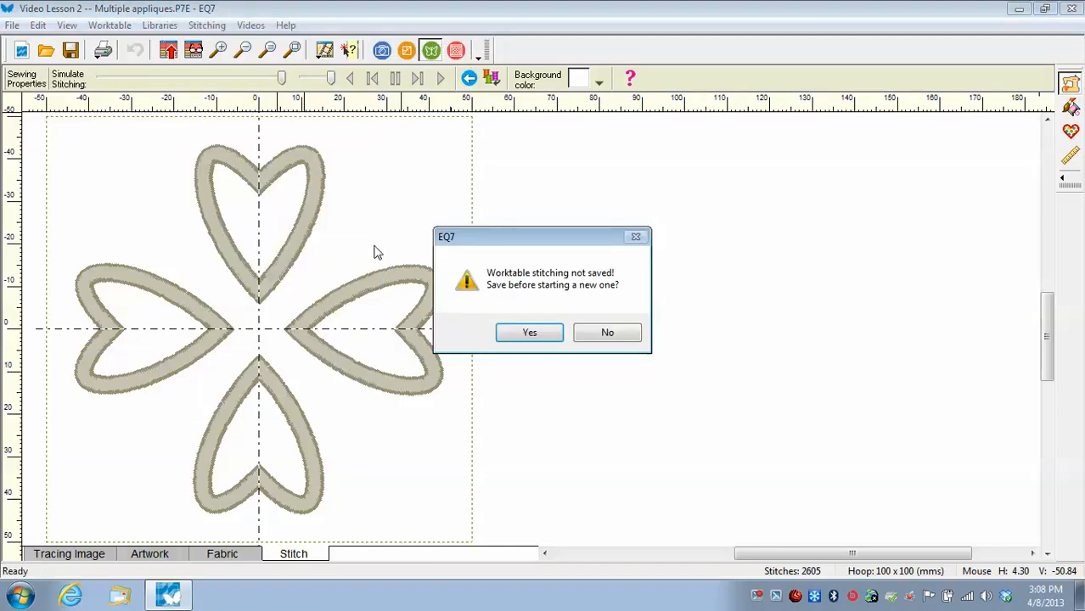
pyautogui.click(608, 333)
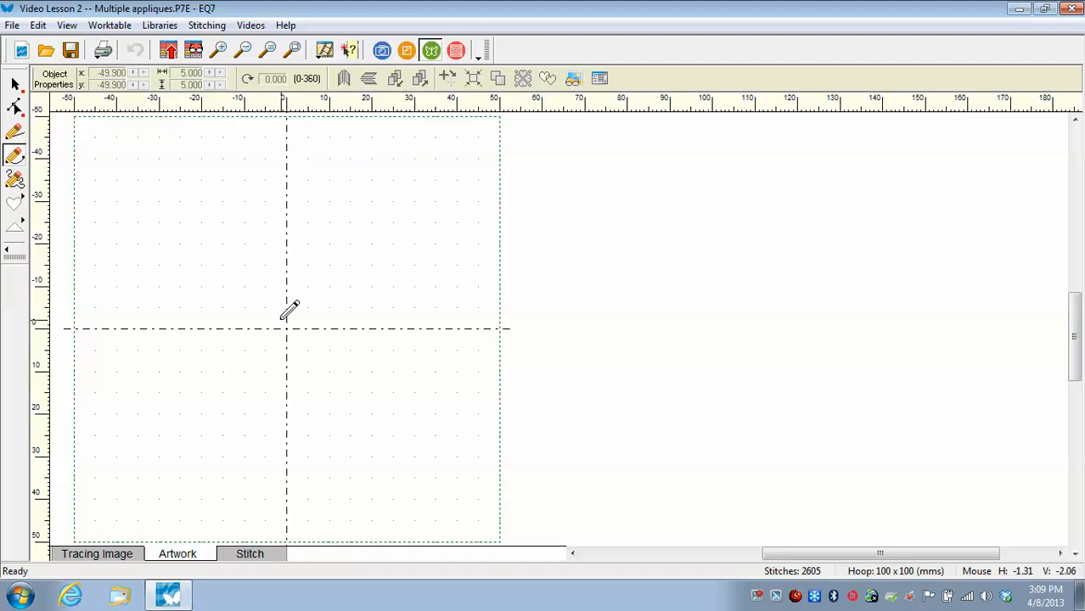
# - Set the default embroidery edge style to Run stitch and the default embroidery fill style to No fill stitch
pyautogui.click(601, 79)
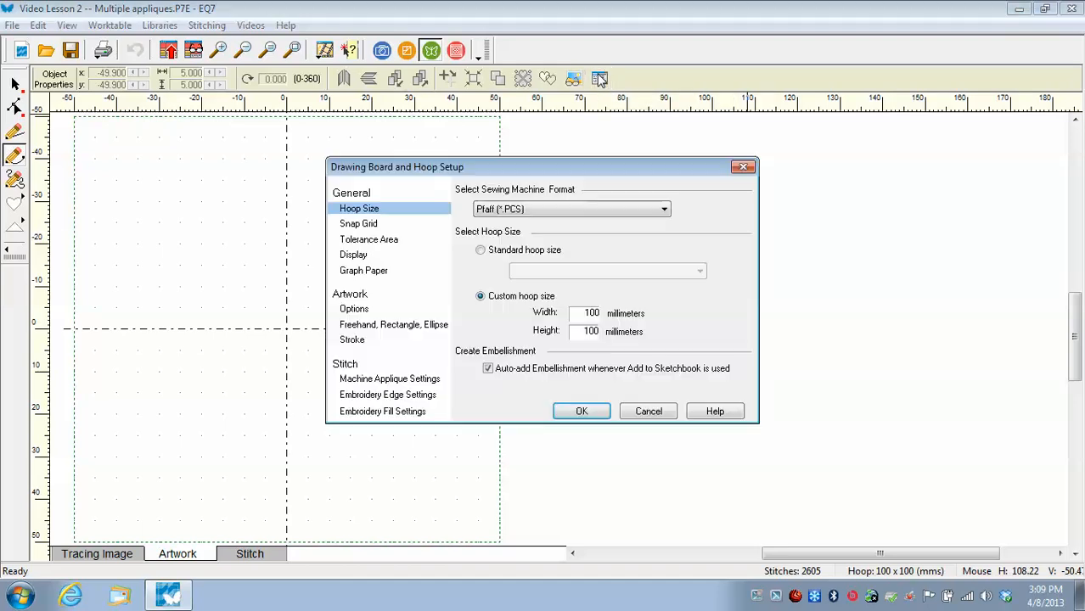
pyautogui.click(421, 399)
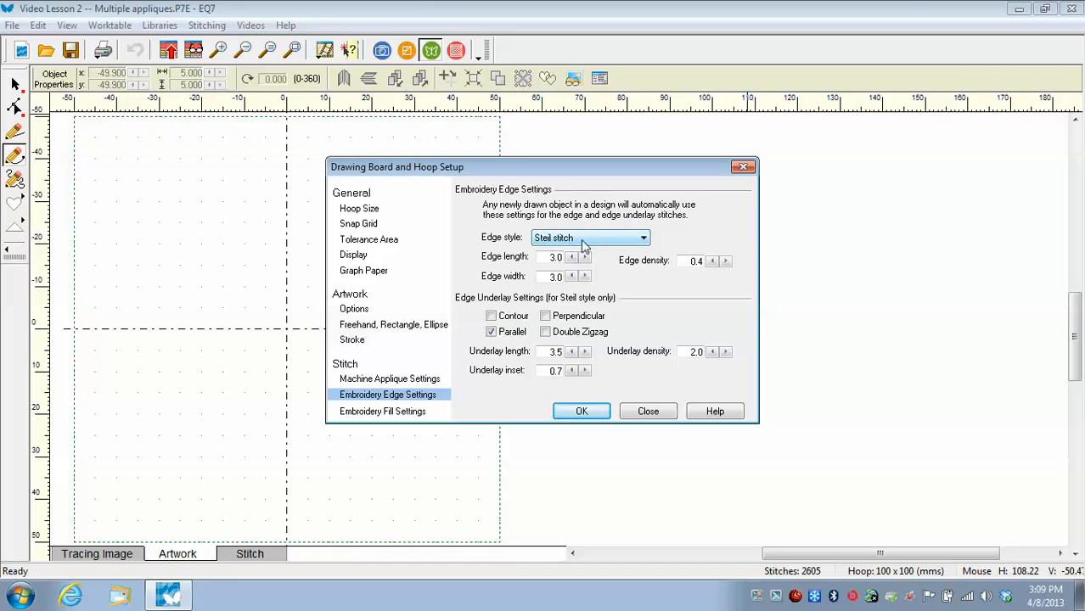
pyautogui.click(643, 239)
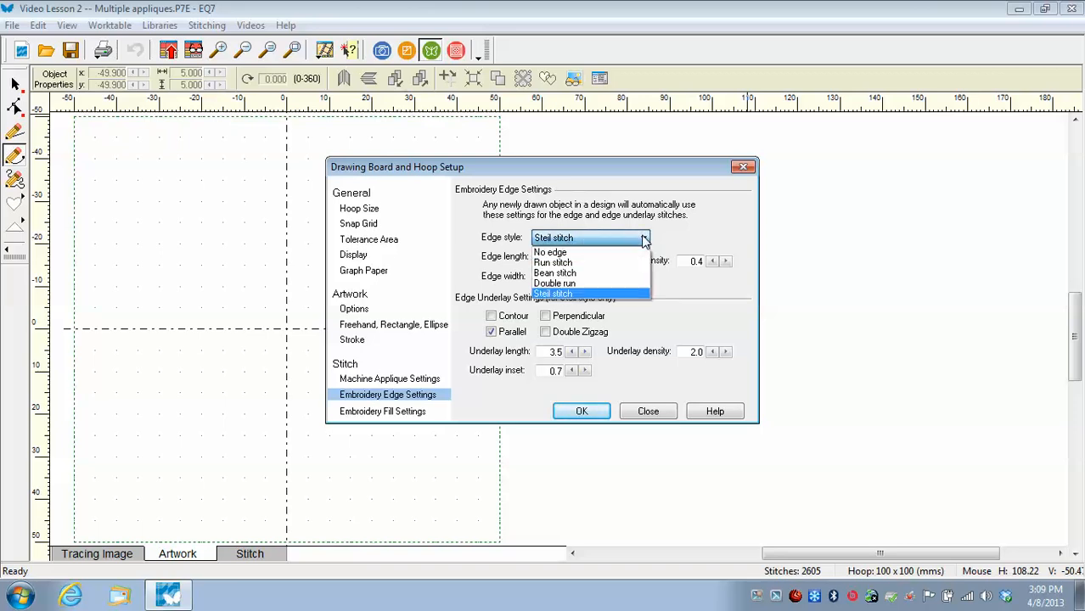
pyautogui.click(556, 264)
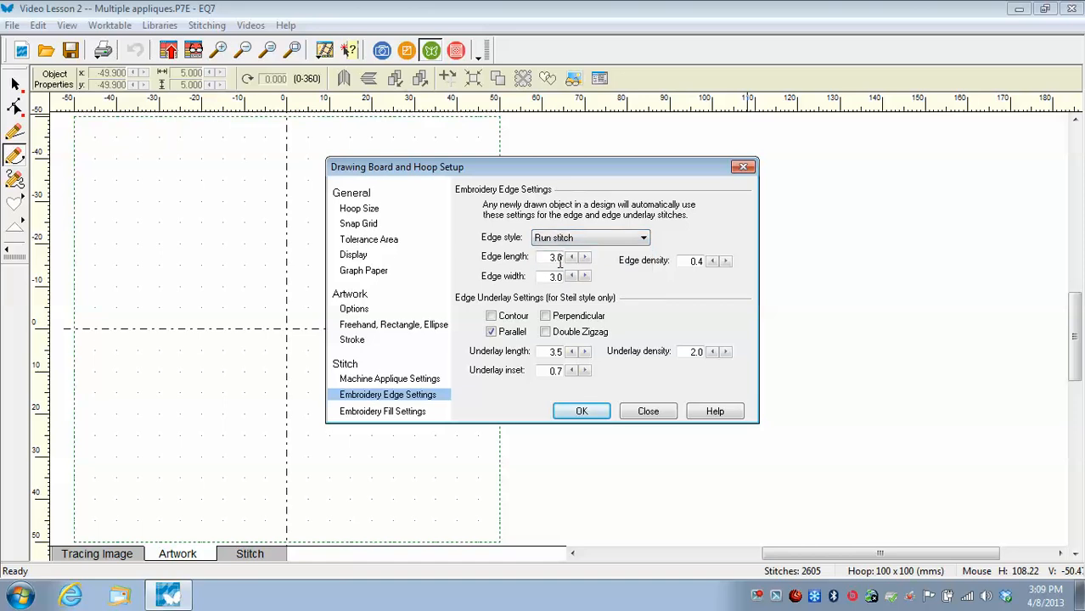
pyautogui.click(404, 415)
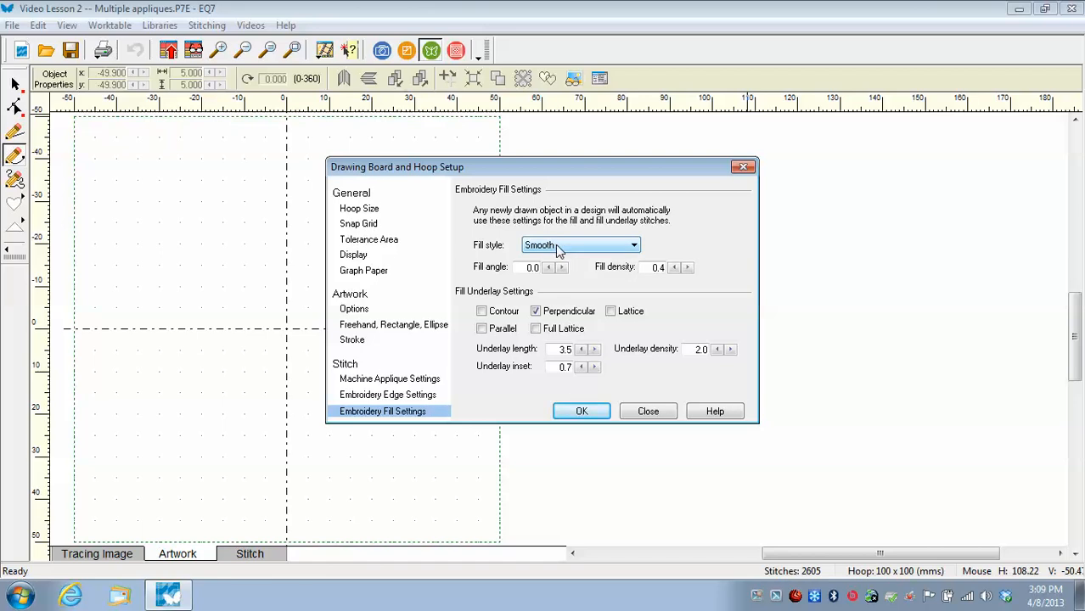
pyautogui.click(635, 246)
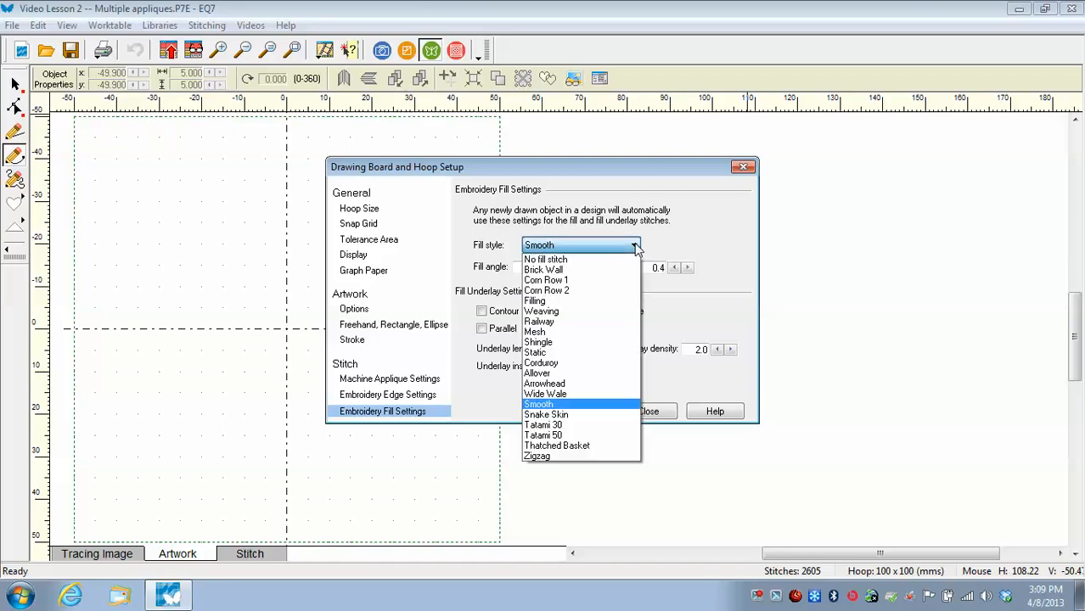
pyautogui.click(556, 260)
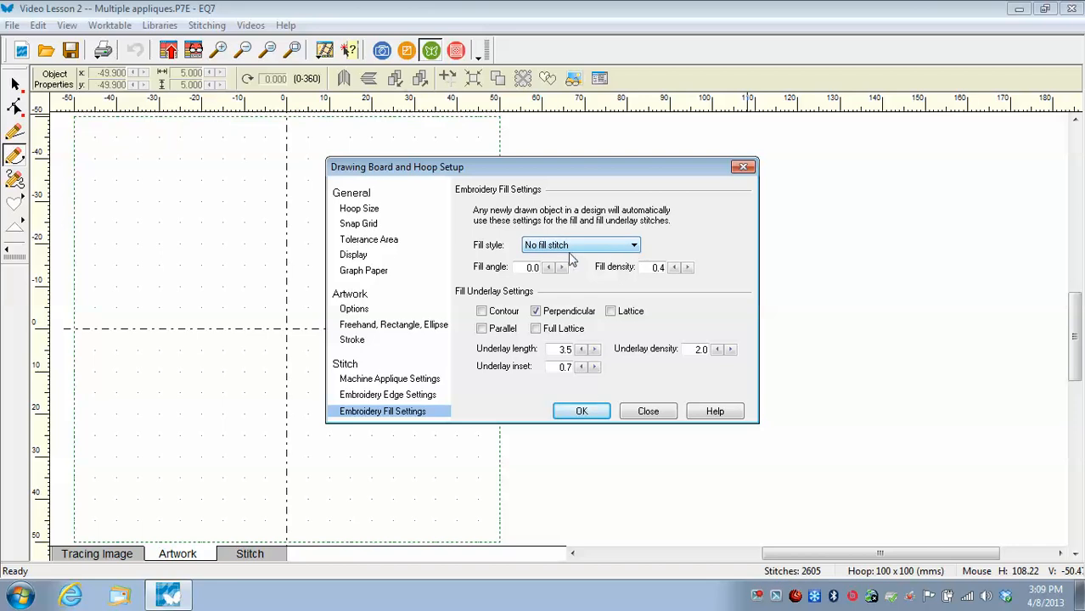
pyautogui.click(422, 397)
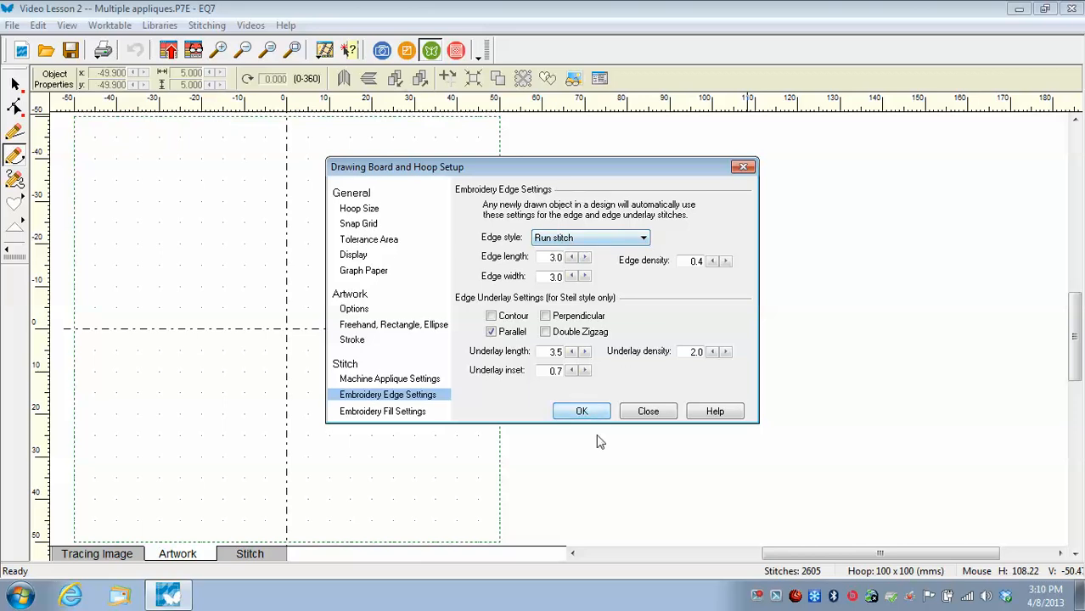
pyautogui.click(582, 412)
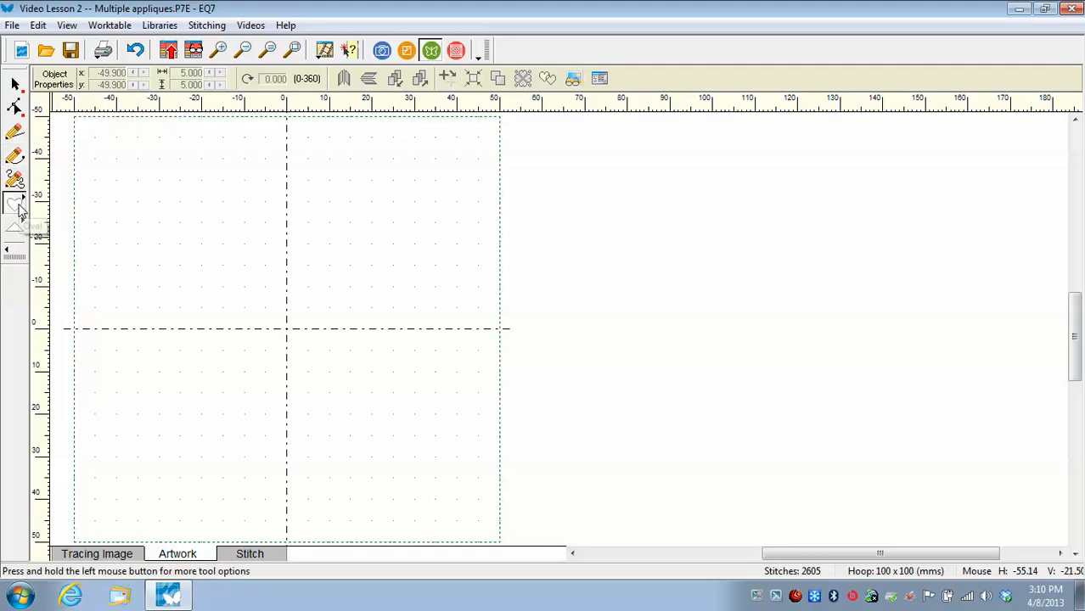
# - Draw a heart about 30 mm wide and 36.6 mm high on the vertical centerline, above the hoop's center
pyautogui.moveTo(16, 205); pyautogui.dragTo(83, 212)
pyautogui.moveTo(287, 138); pyautogui.dragTo(286, 310)
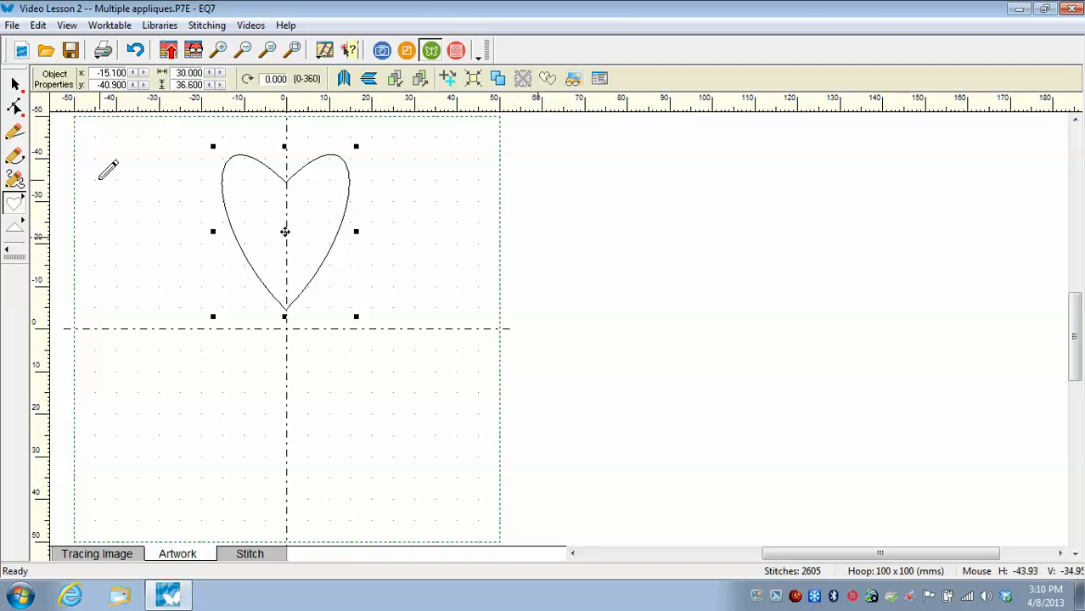
# - Arrange the heart into a WreathMaker wreath of 4 clusters with 50% spacing and 100% cluster size, and center it in the block
pyautogui.click(13, 84)
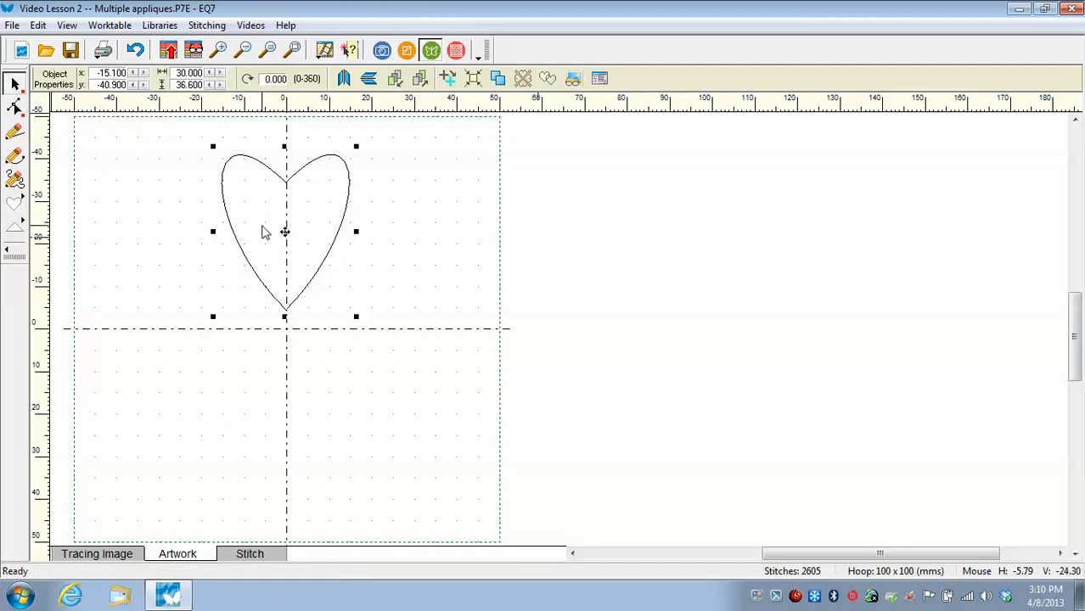
pyautogui.click(526, 80)
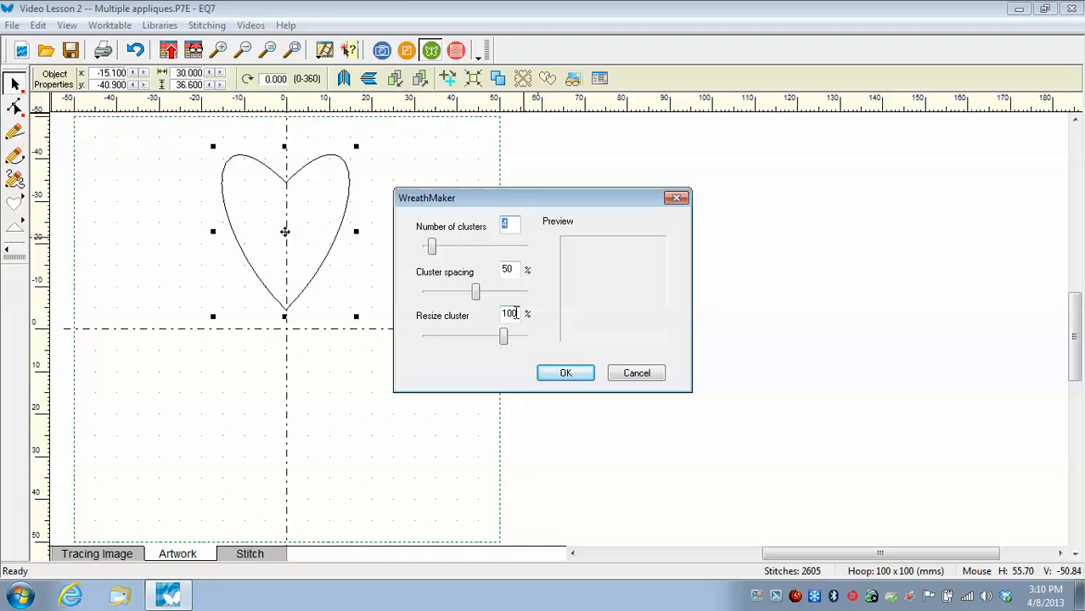
pyautogui.click(566, 374)
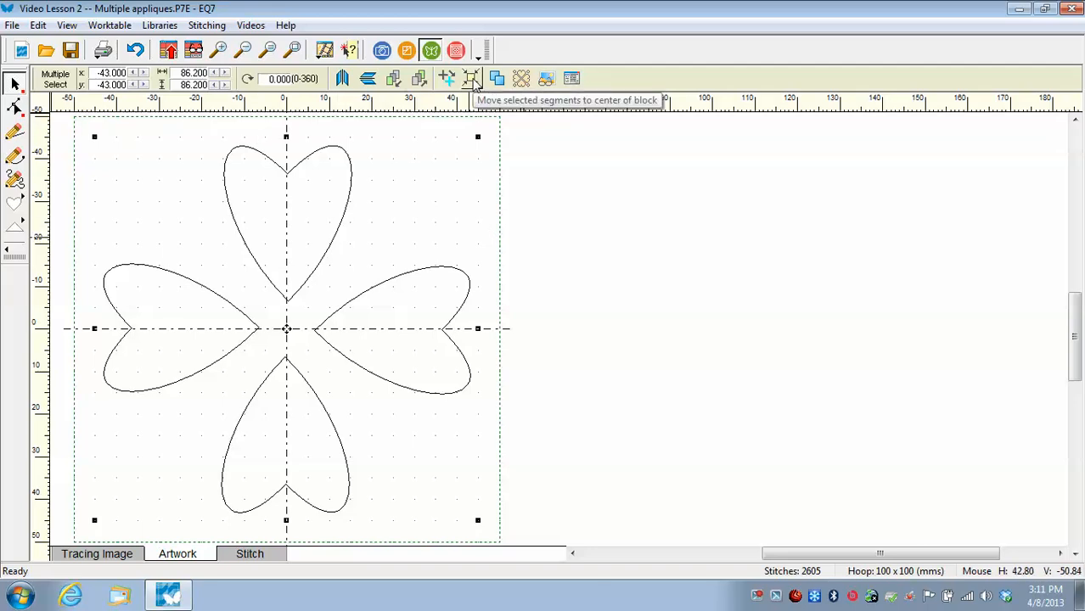
pyautogui.click(473, 83)
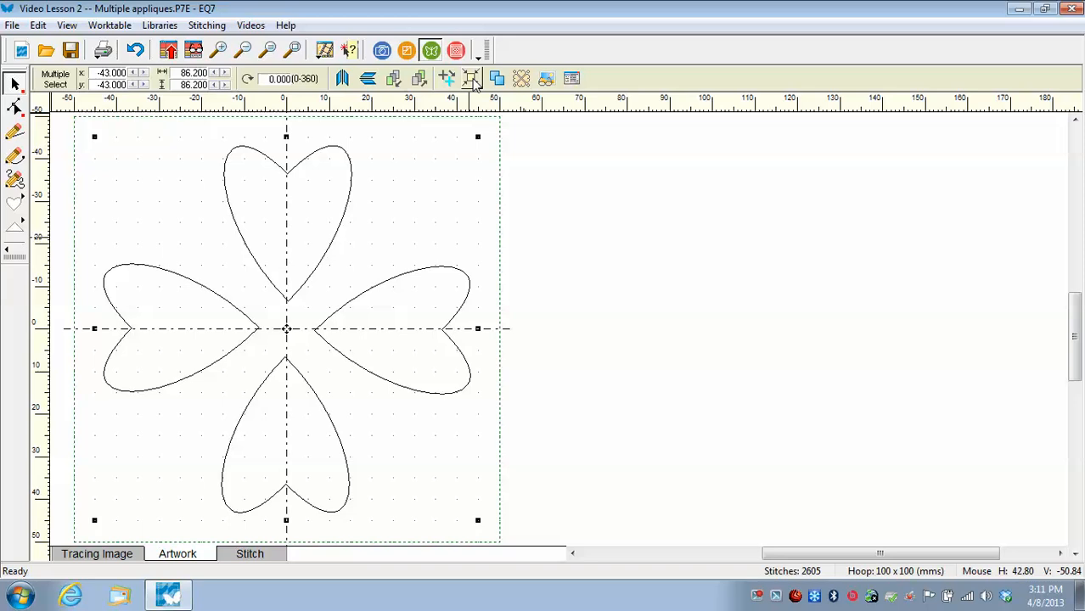
# - Color the run stitches of all four hearts with the red Ackermann Poppy 1703 thread
pyautogui.click(250, 555)
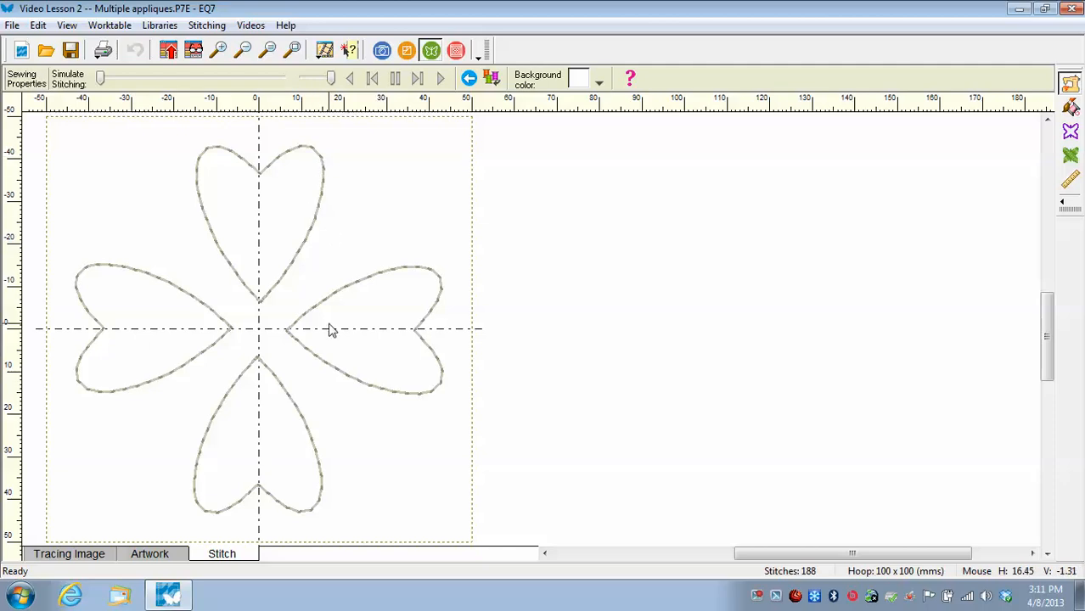
pyautogui.click(1071, 107)
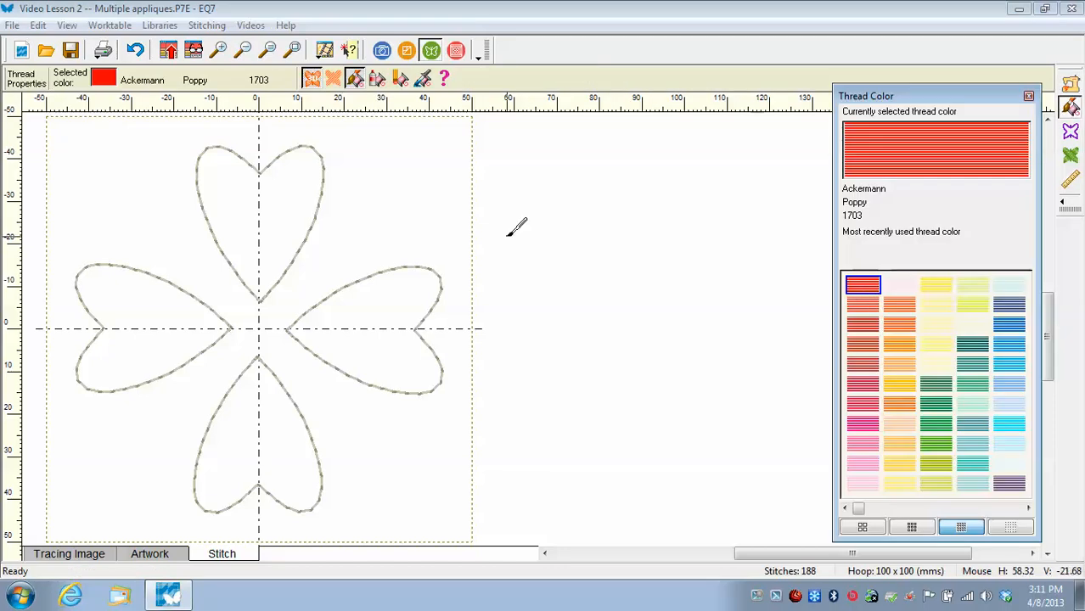
pyautogui.click(403, 267)
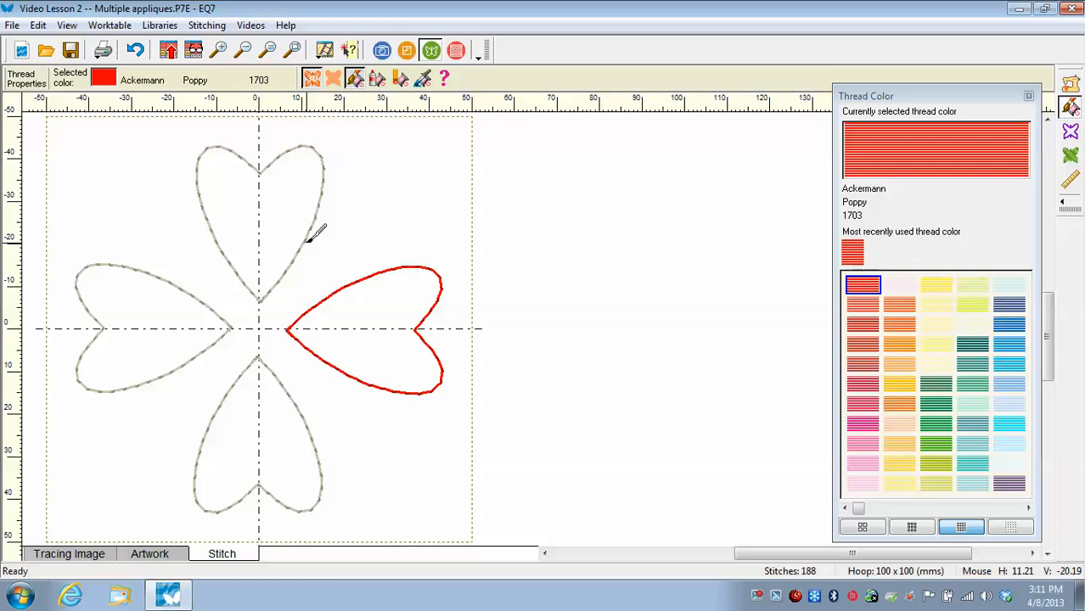
pyautogui.click(298, 246)
pyautogui.click(190, 360)
pyautogui.click(216, 409)
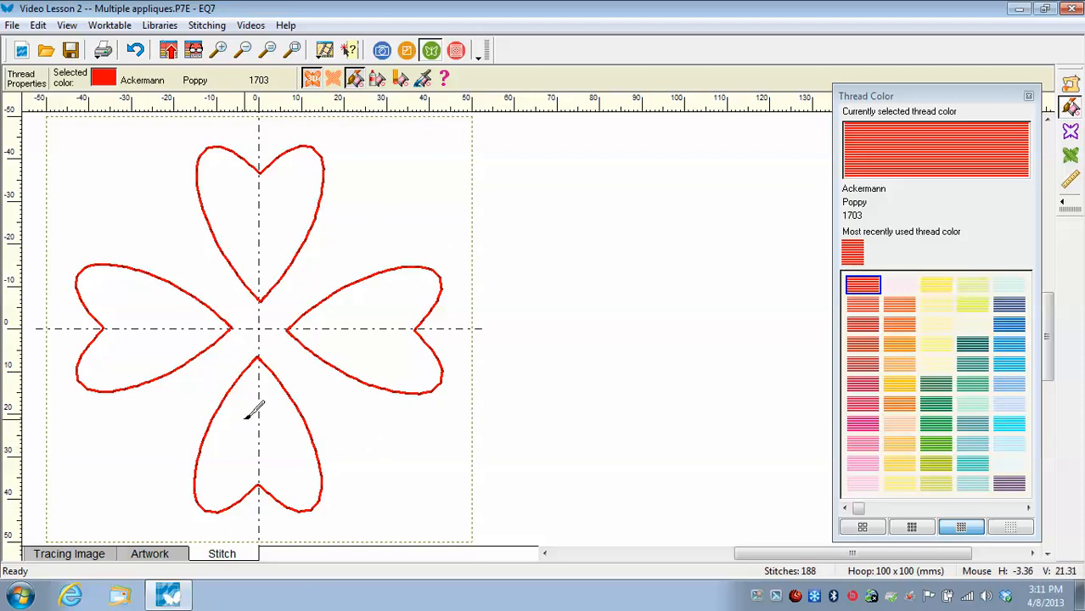
# - Clone the whole red-stitched heart wreath in the artwork and place the copy beside the hoop
pyautogui.click(164, 557)
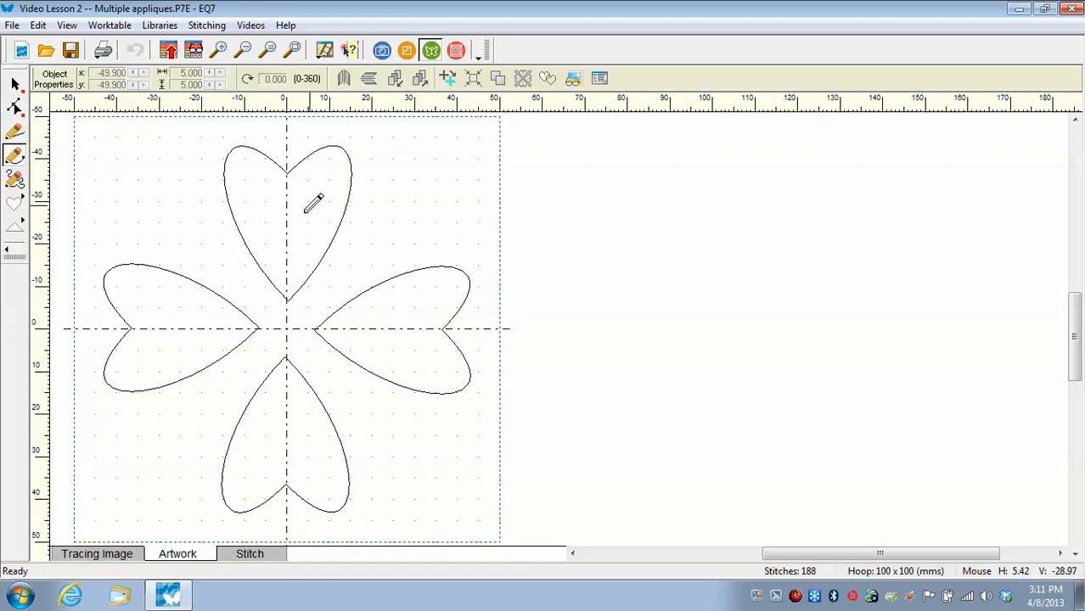
pyautogui.click(16, 84)
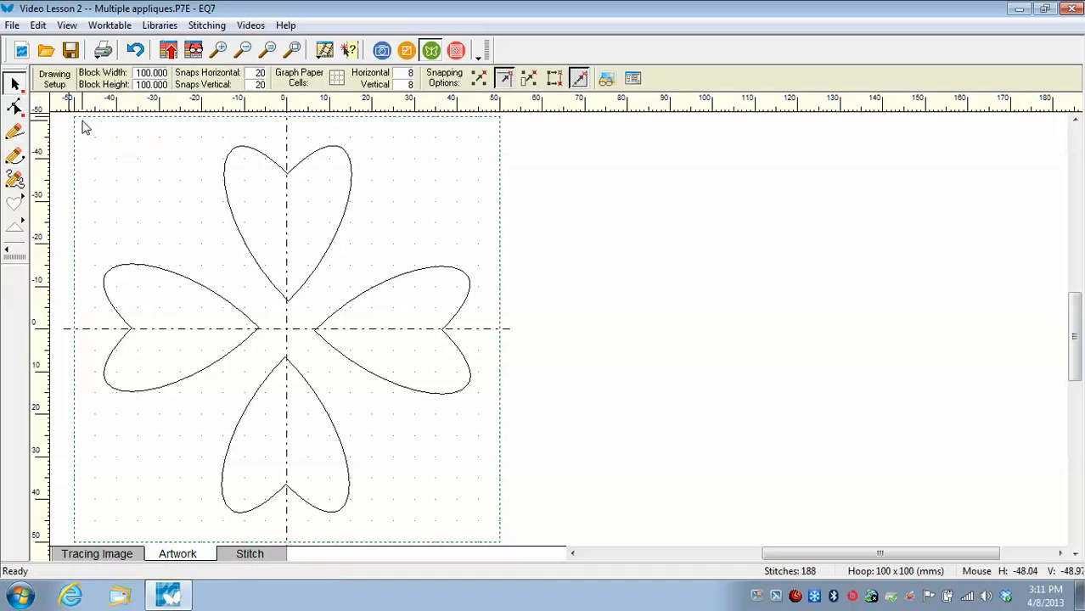
pyautogui.moveTo(78, 121); pyautogui.dragTo(498, 545)
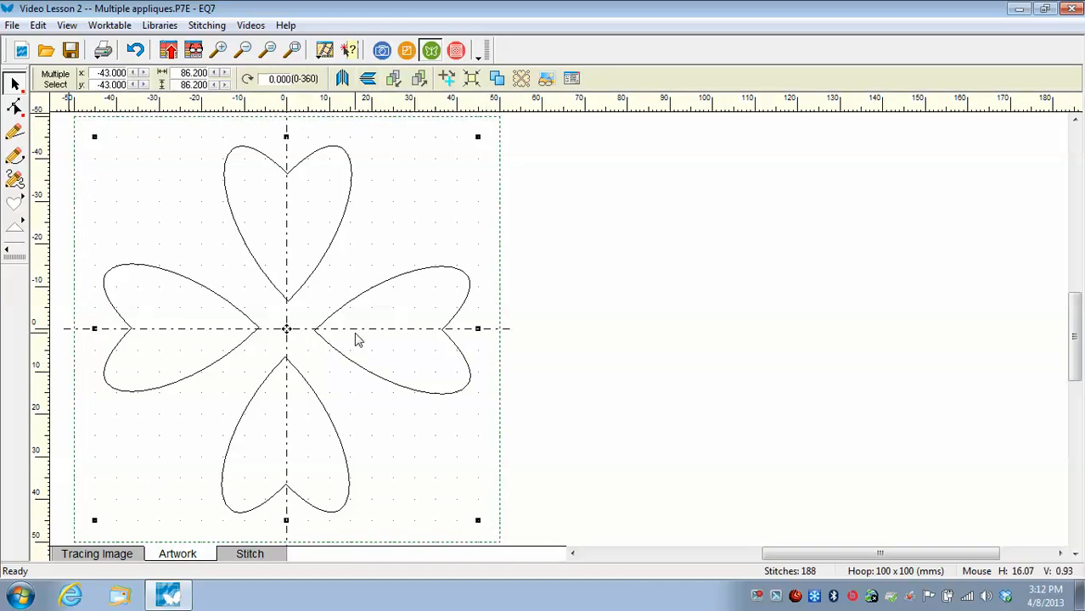
pyautogui.click(496, 78)
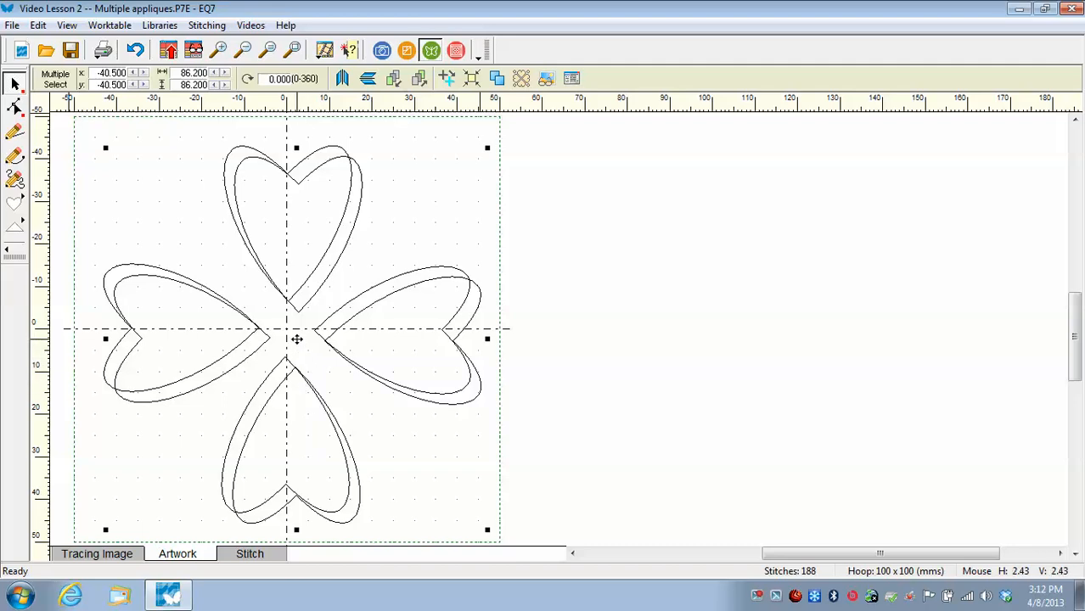
pyautogui.moveTo(297, 339); pyautogui.dragTo(713, 322)
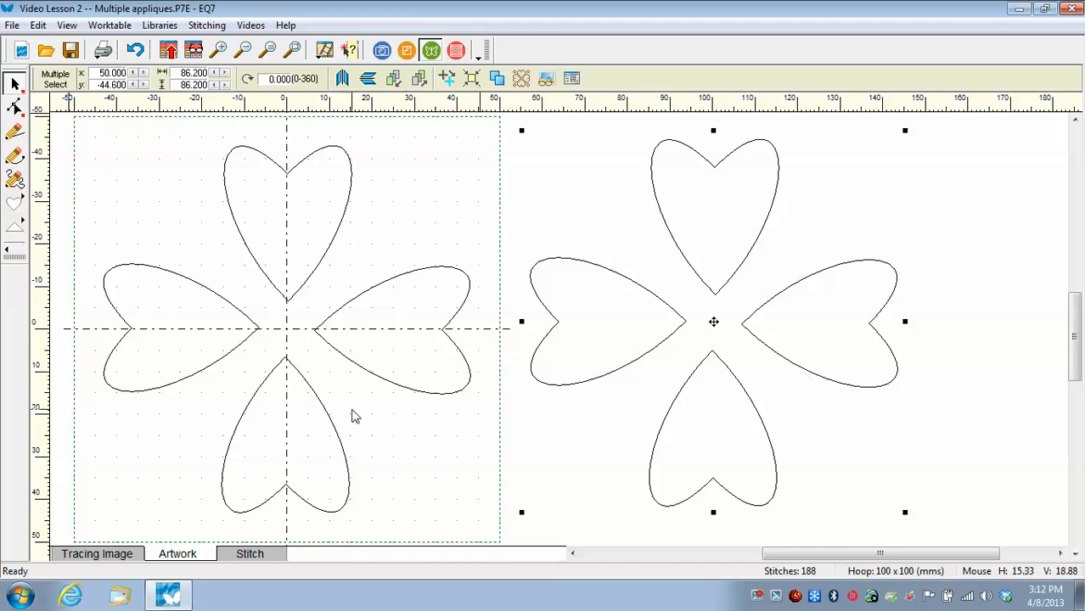
# - Color the four hearts of the copied wreath beside the hoop with the blue Mettler 888 thread
pyautogui.click(253, 554)
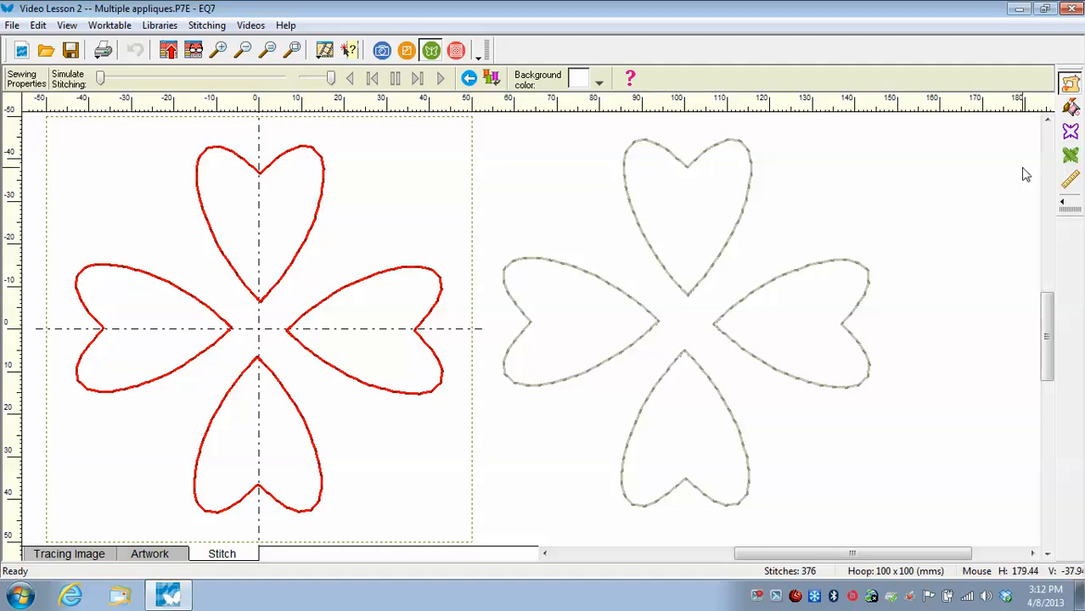
pyautogui.click(1071, 105)
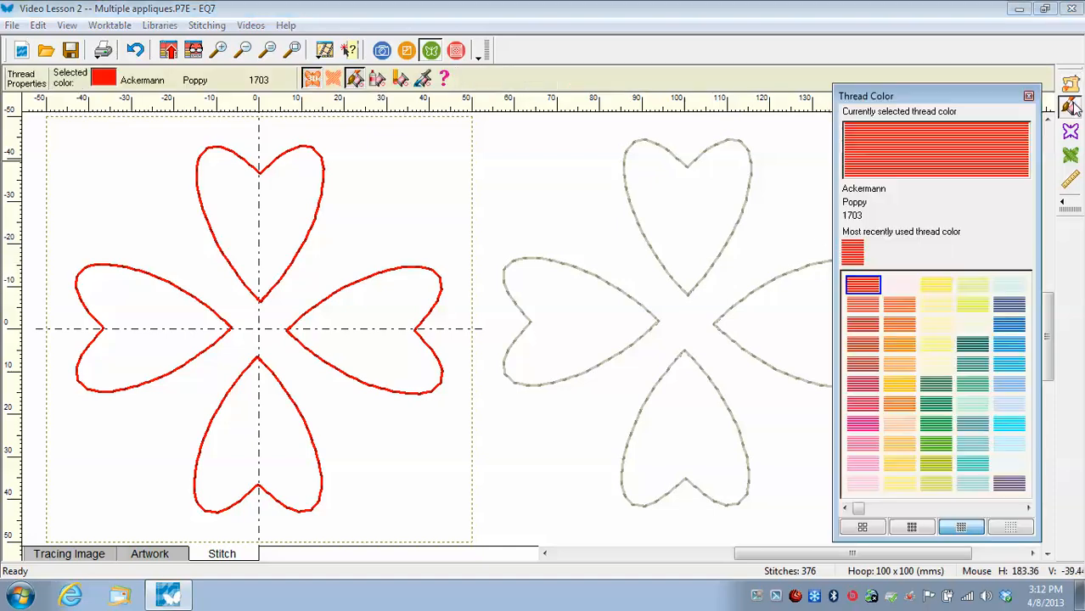
pyautogui.click(1016, 327)
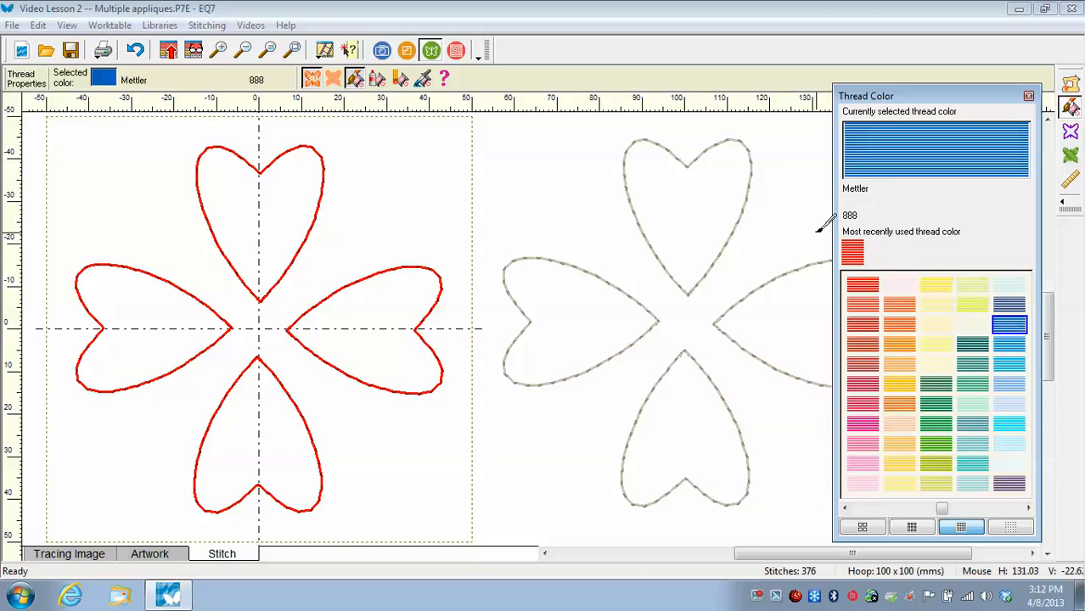
pyautogui.click(723, 256)
pyautogui.click(629, 347)
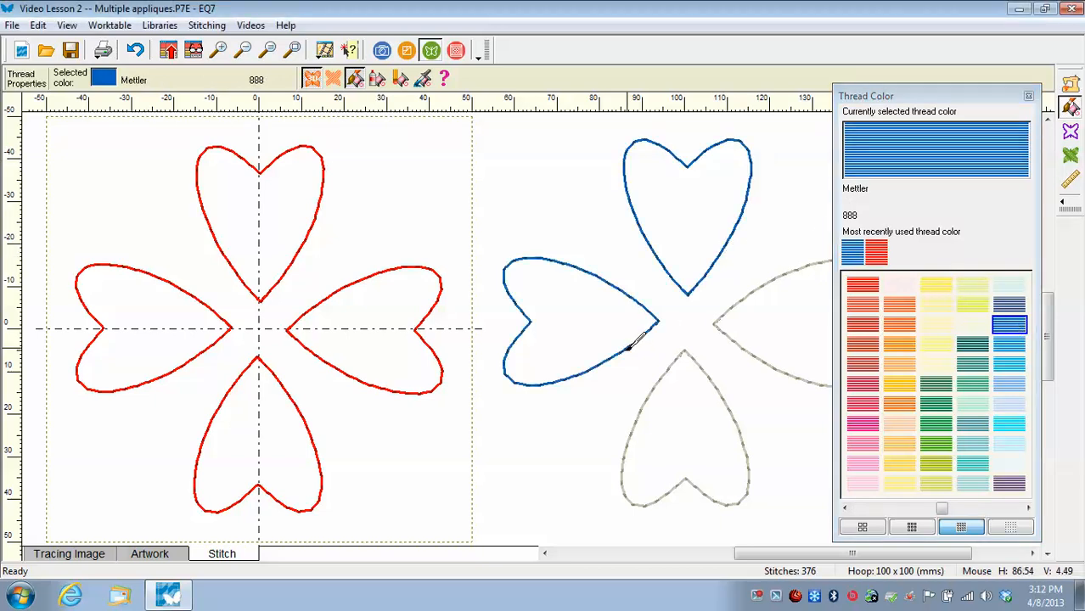
pyautogui.click(651, 389)
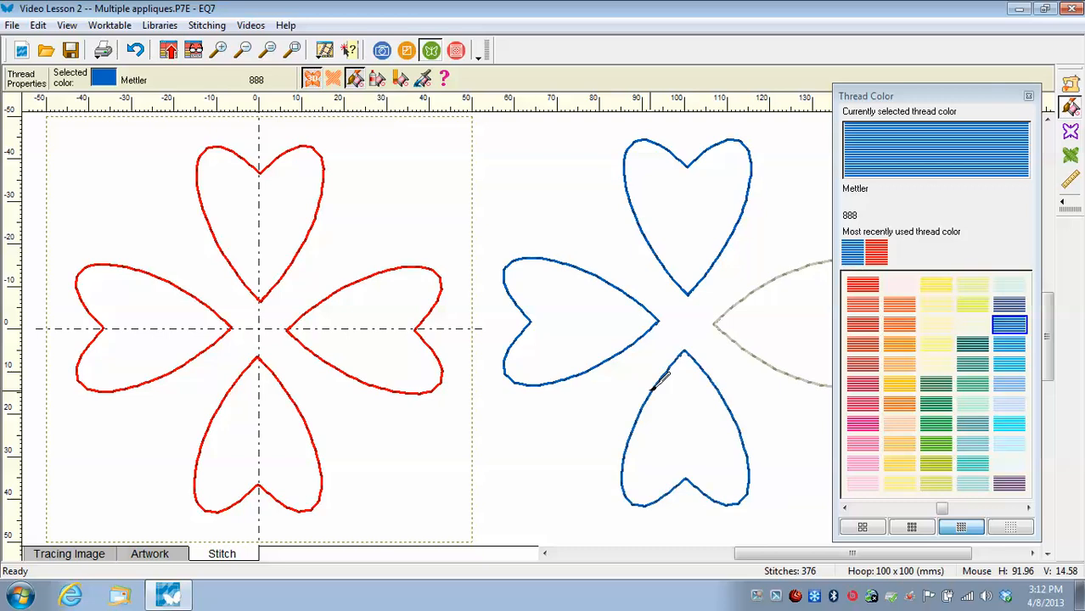
pyautogui.click(741, 344)
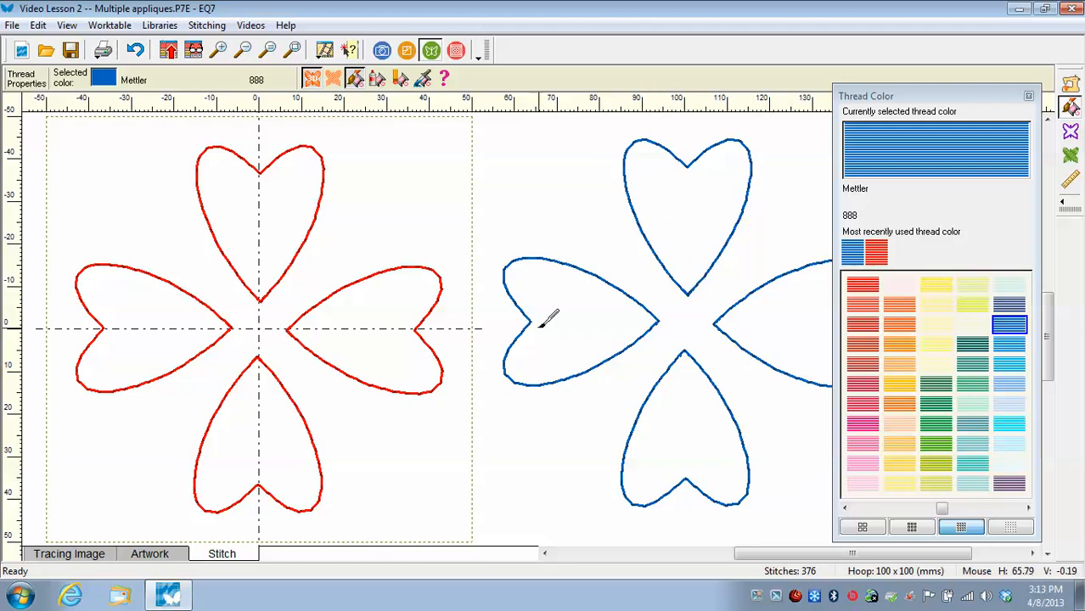
# - Select the blue-stitched wreath beside the hoop in the artwork and center it in the block over the original wreath
pyautogui.click(157, 555)
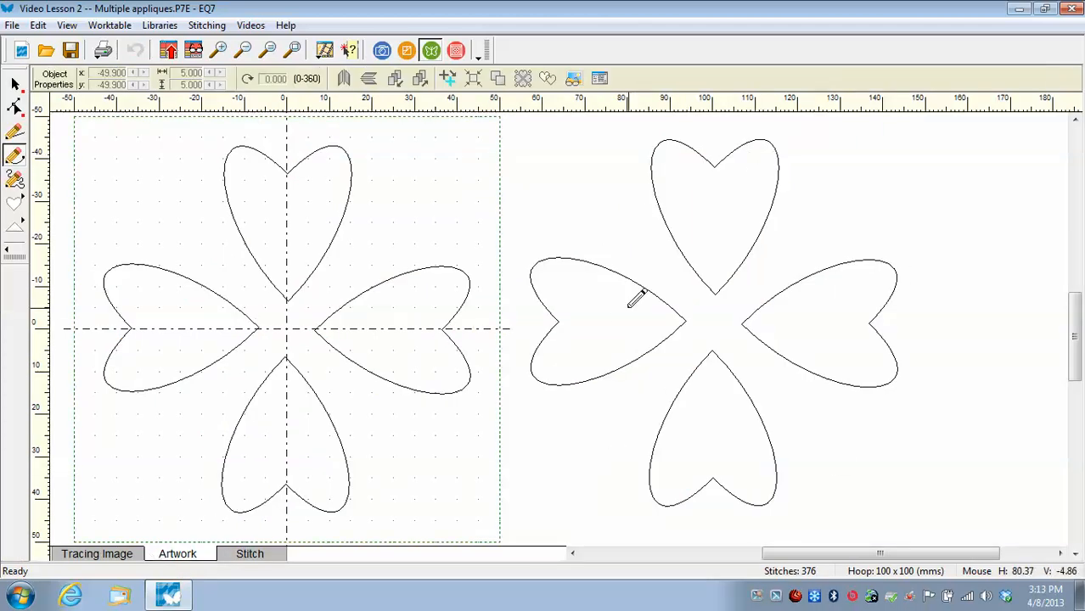
pyautogui.click(15, 83)
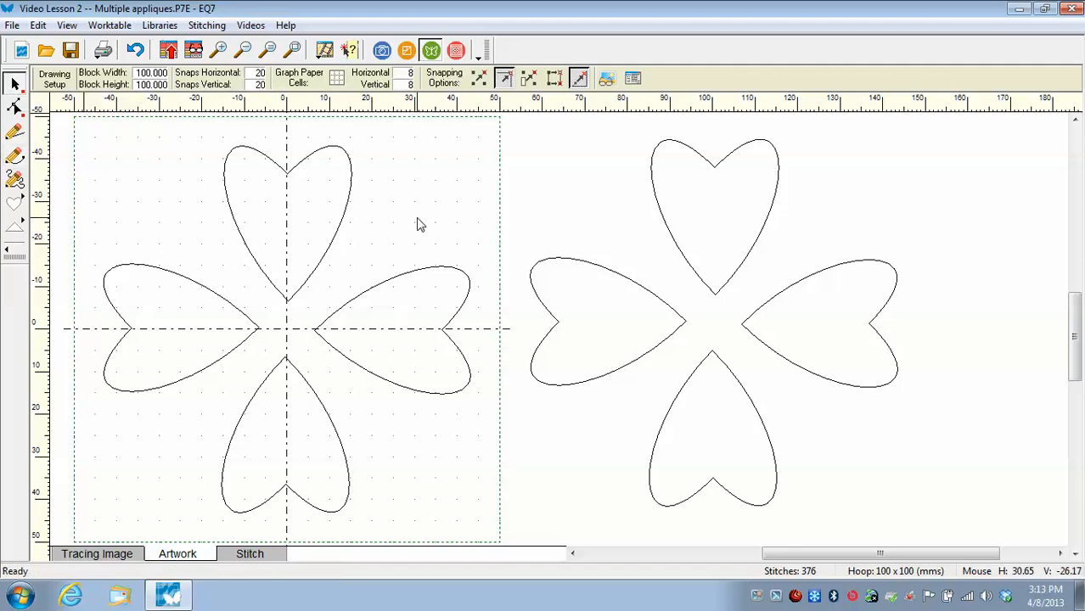
pyautogui.moveTo(513, 122); pyautogui.dragTo(929, 533)
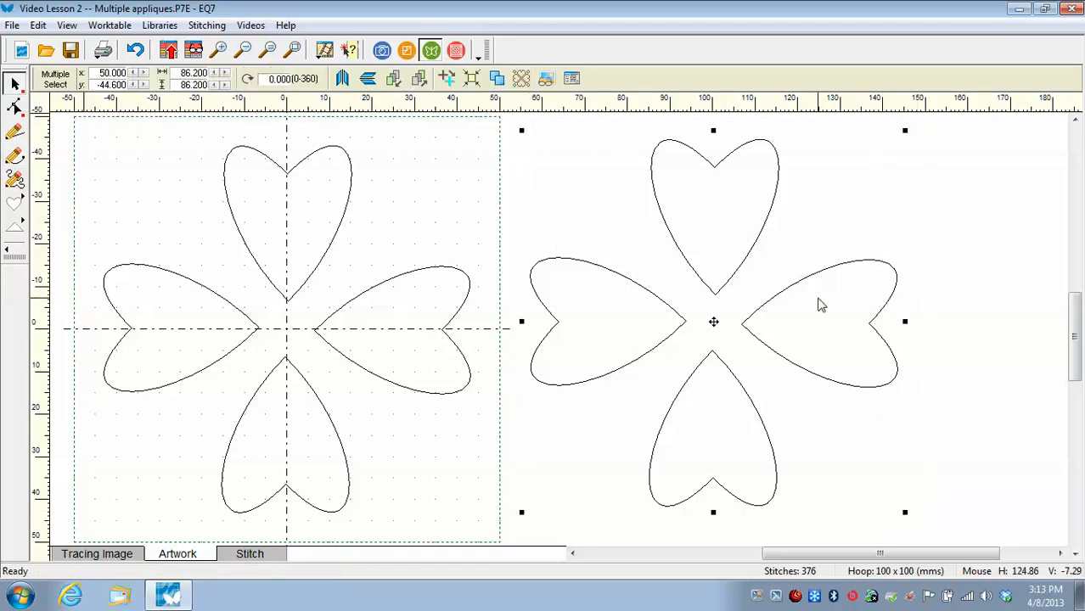
pyautogui.click(472, 78)
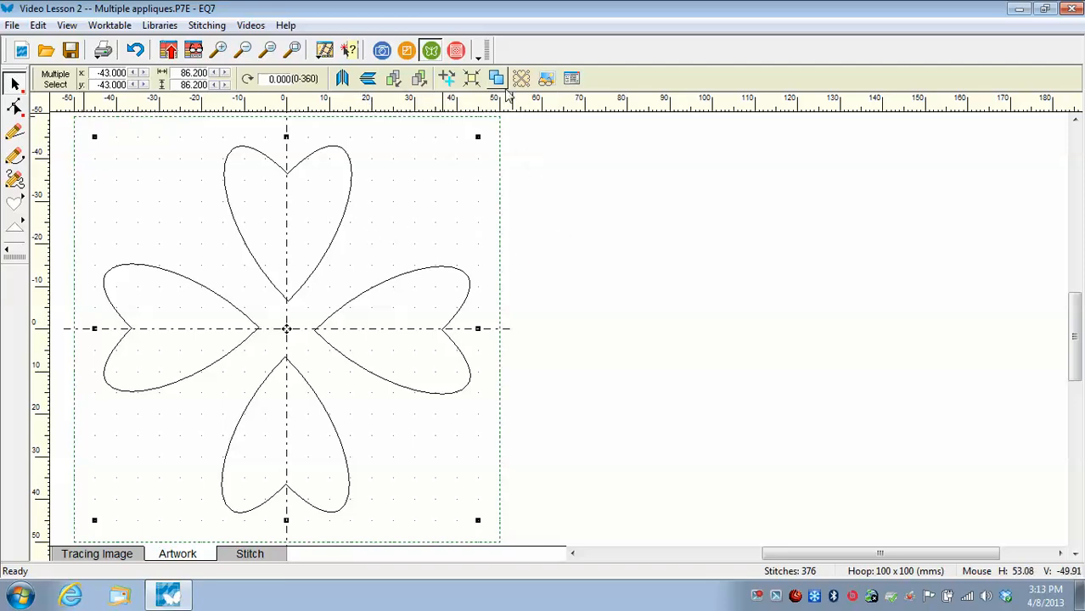
# - Clone the centered blue-stitched wreath and place this third set of hearts beside the hoop
pyautogui.click(498, 78)
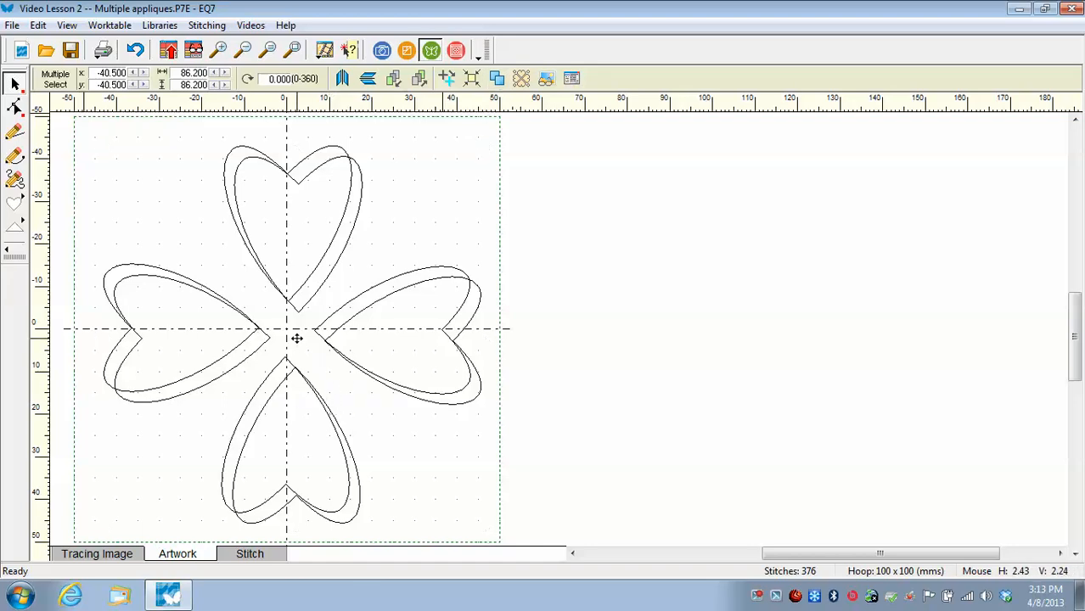
pyautogui.moveTo(296, 339); pyautogui.dragTo(719, 326)
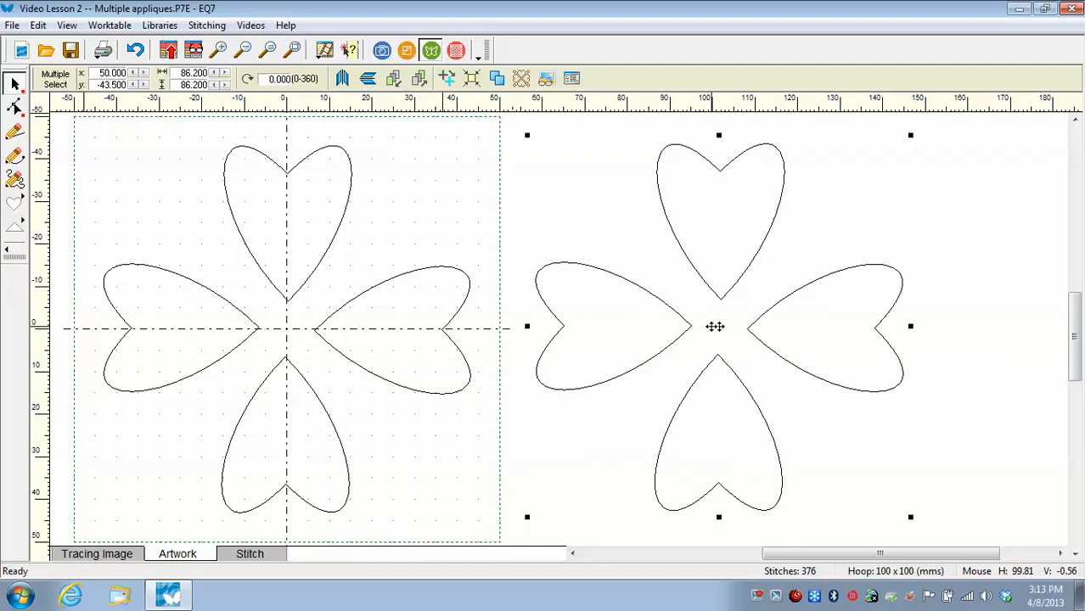
# - Apply a Steil edge stitch with 4.0 mm width and 0.4 mm density to the four hearts of the wreath beside the hoop
pyautogui.click(244, 554)
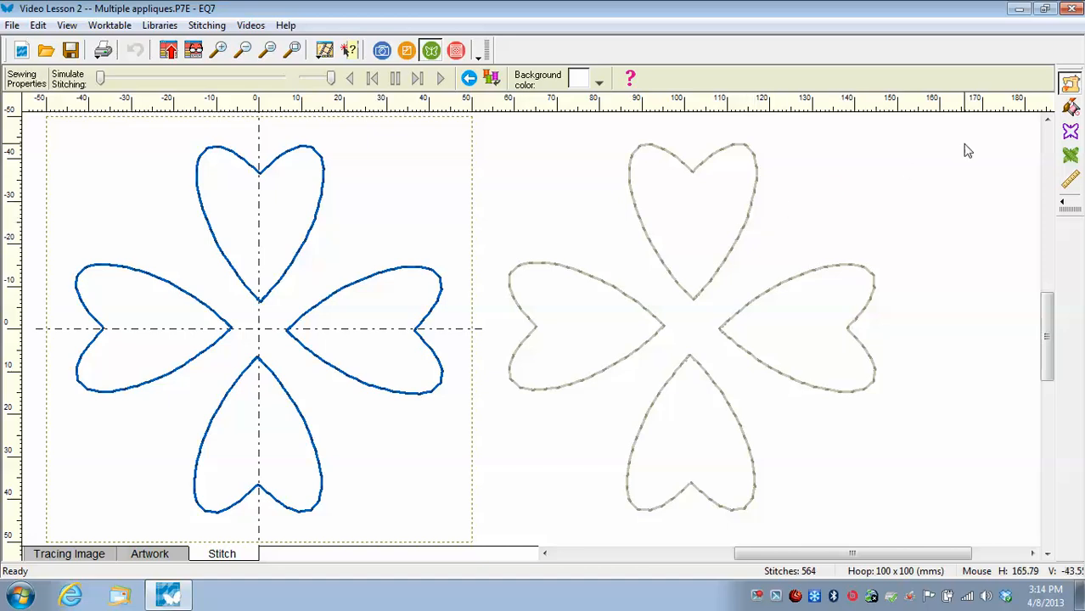
pyautogui.click(1072, 132)
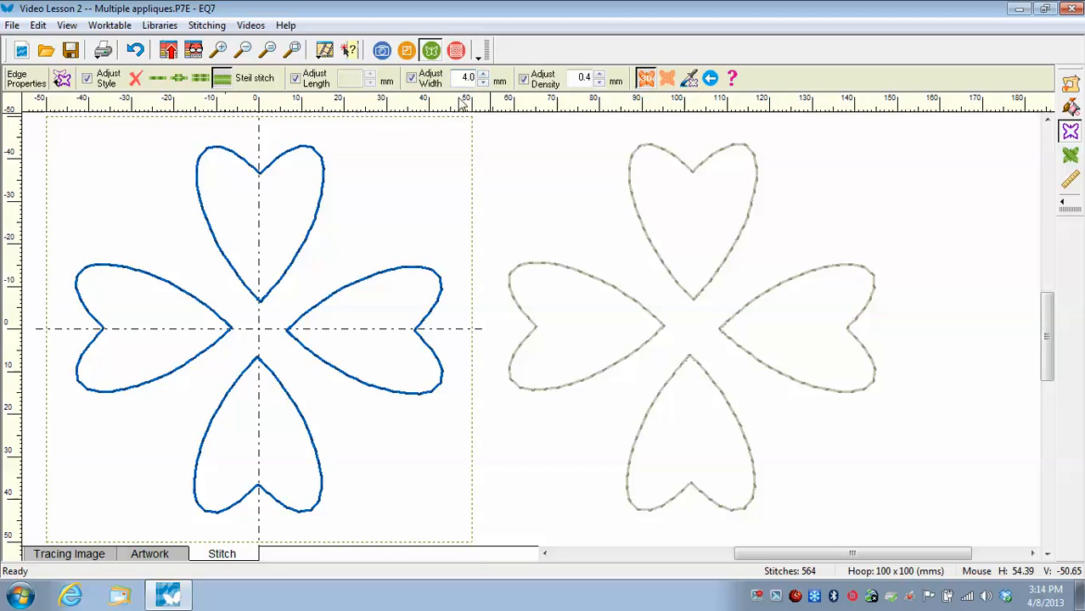
pyautogui.click(636, 163)
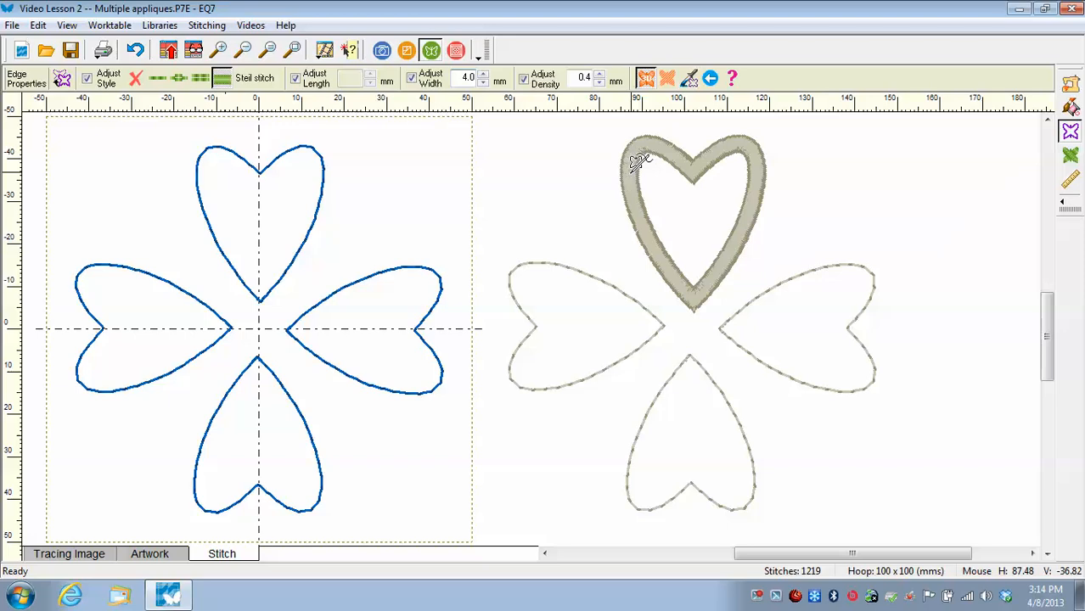
pyautogui.click(602, 264)
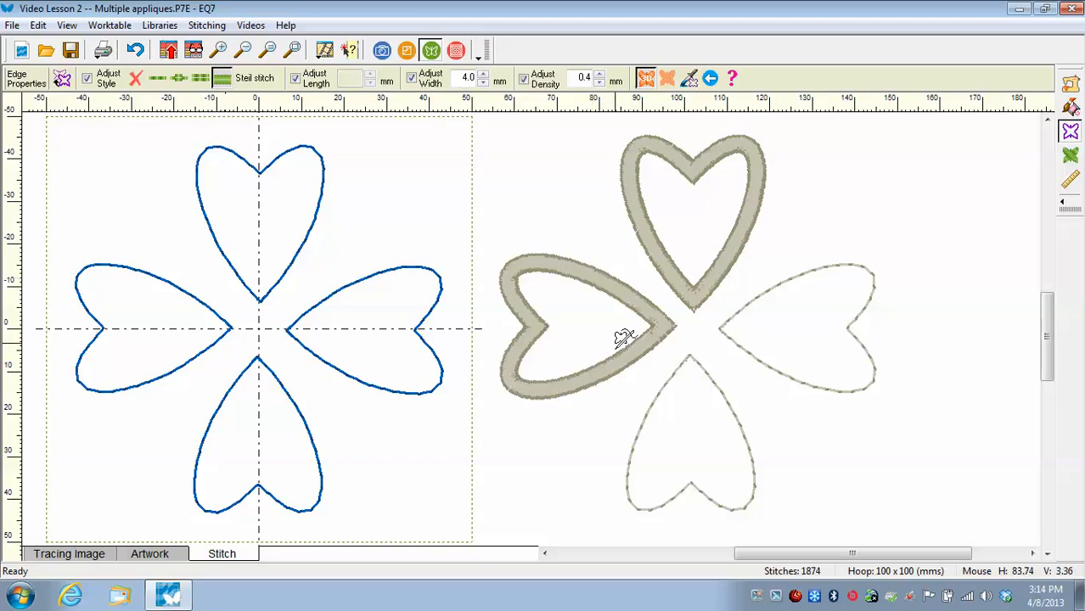
pyautogui.click(645, 417)
pyautogui.click(832, 377)
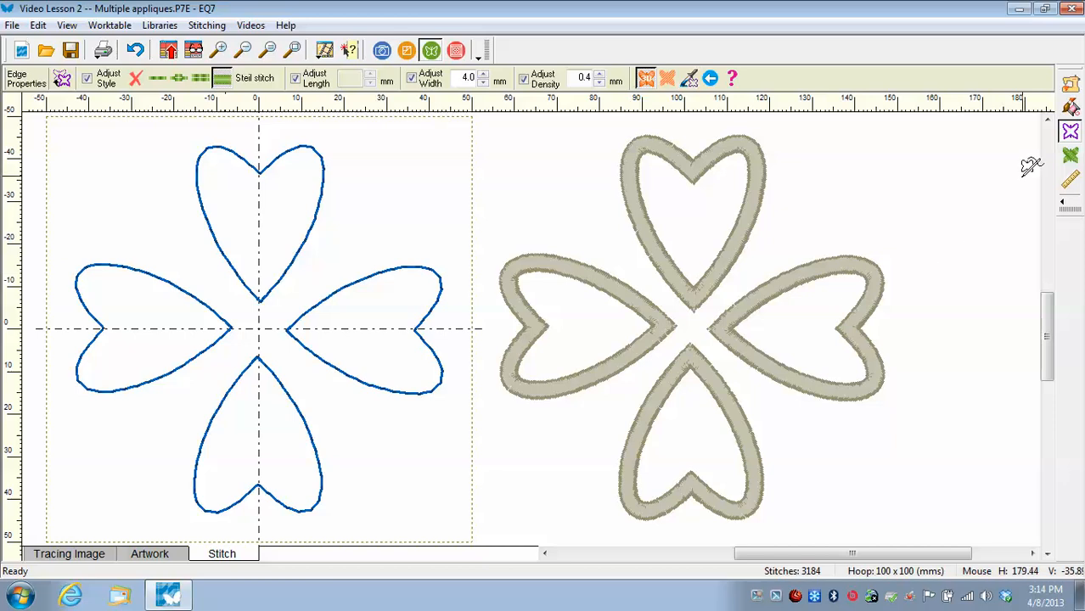
# - Color the four Steil-stitched hearts beside the hoop with the yellow Robison-Anton Moonbeam 122-5860 thread
pyautogui.click(1071, 108)
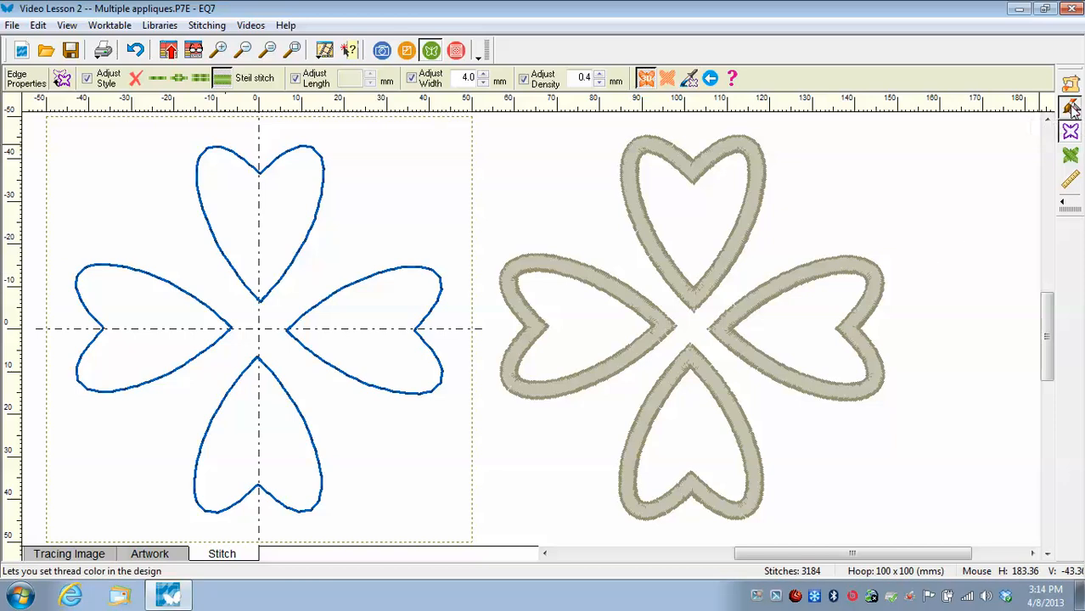
pyautogui.click(936, 285)
pyautogui.click(758, 298)
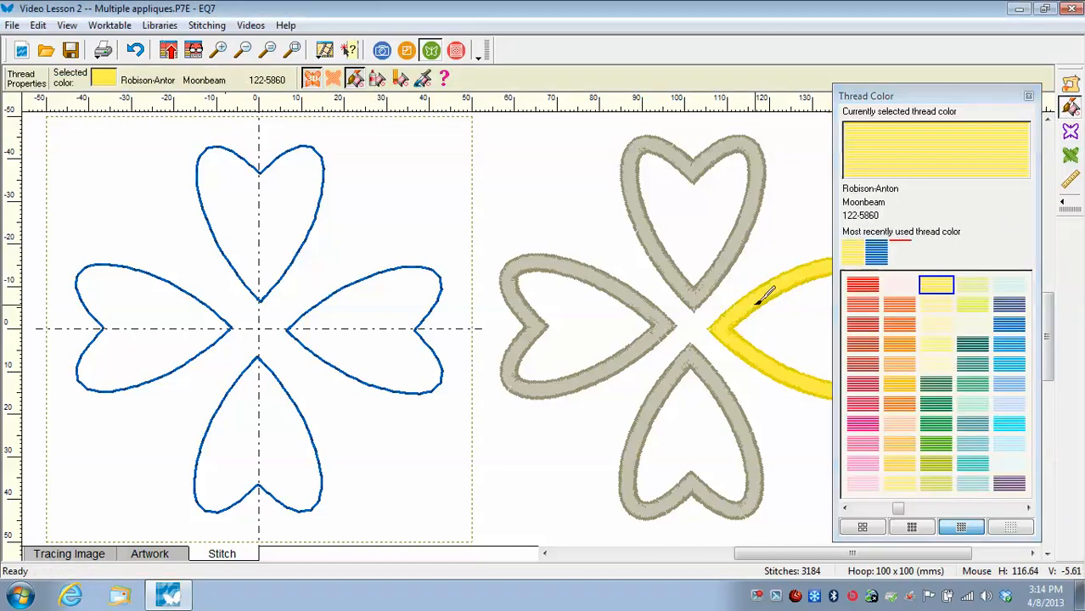
pyautogui.click(719, 263)
pyautogui.click(615, 346)
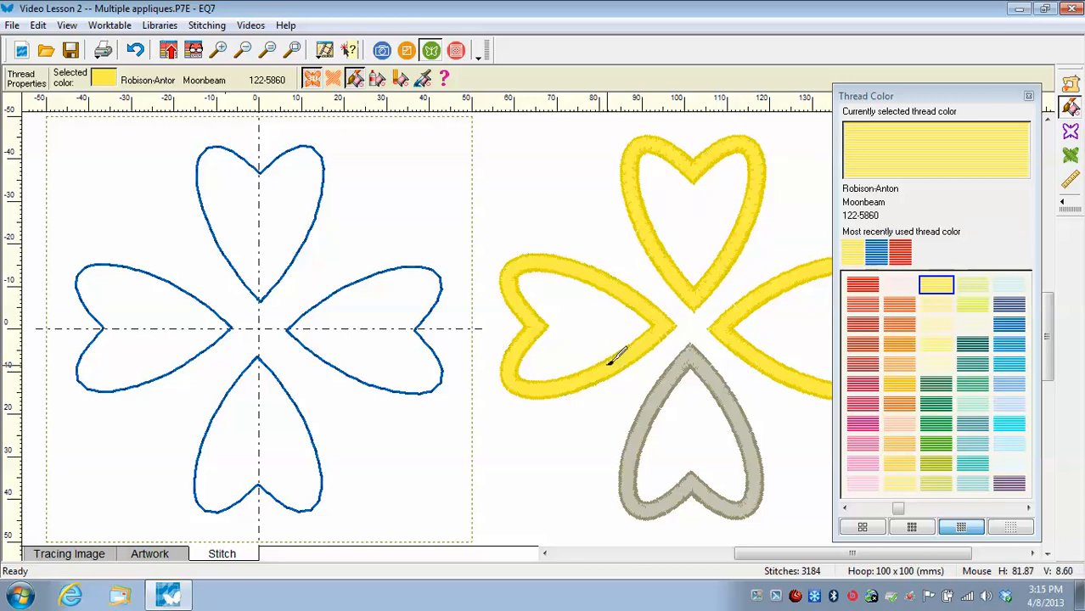
pyautogui.click(662, 392)
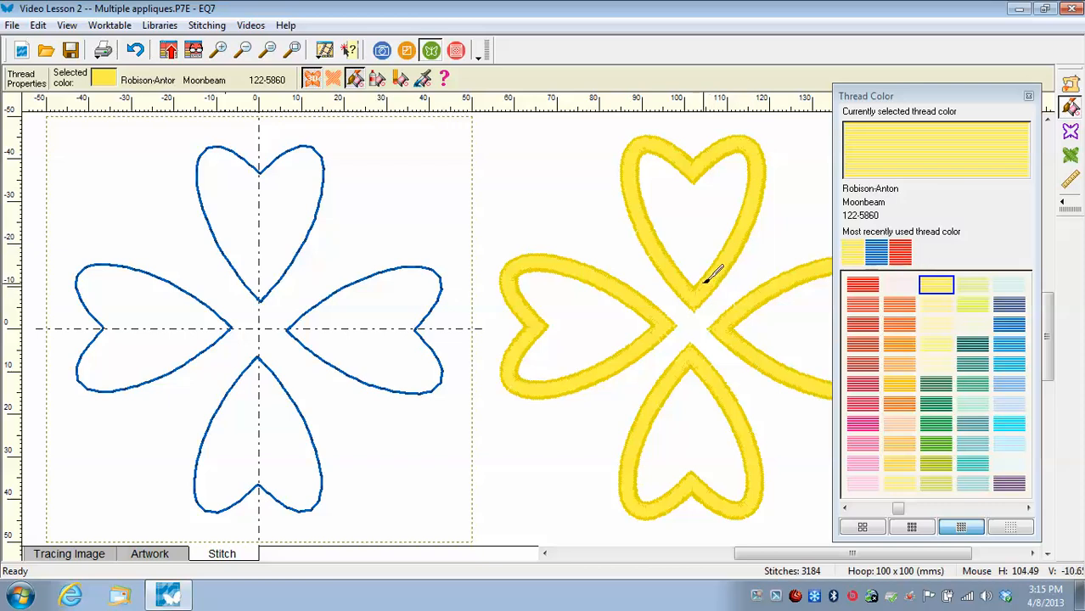
# - Center the yellow Steil-stitched wreath in the block in the artwork, and place a clone of it beside the hoop
pyautogui.click(140, 556)
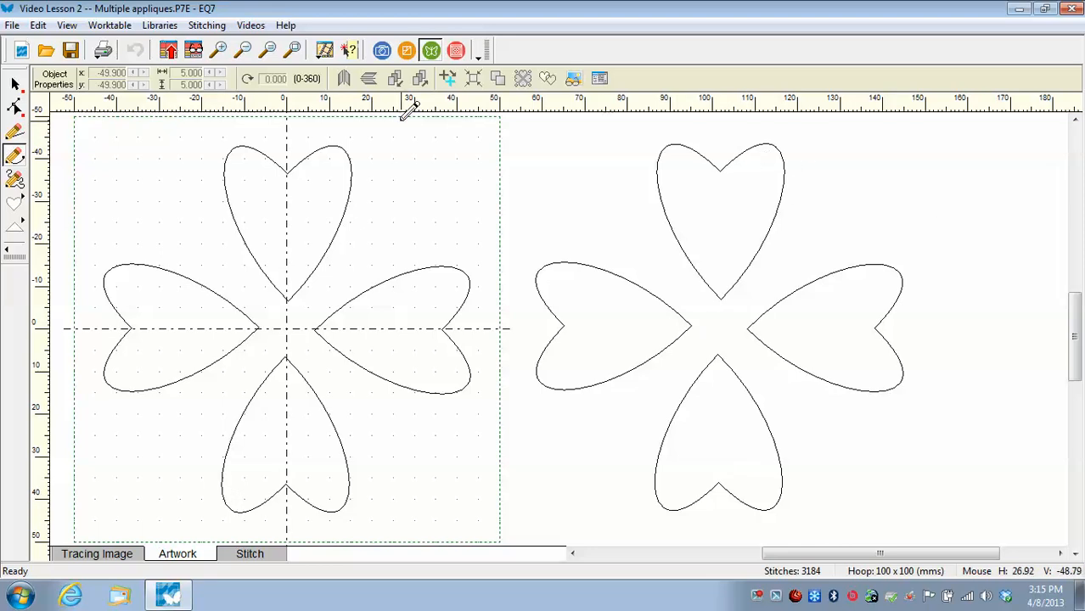
pyautogui.click(15, 85)
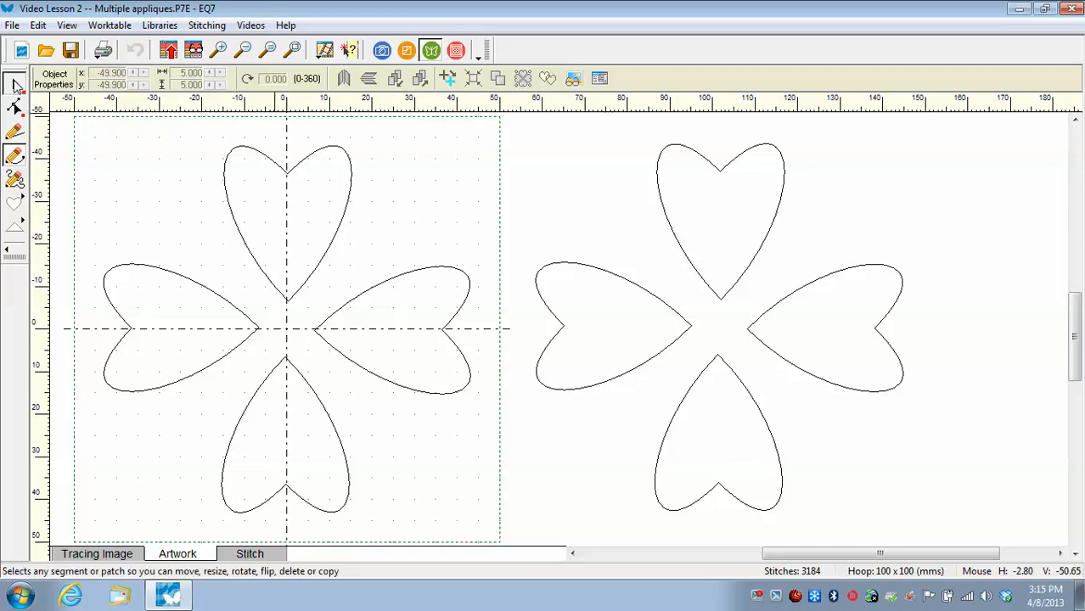
pyautogui.moveTo(509, 121); pyautogui.dragTo(939, 543)
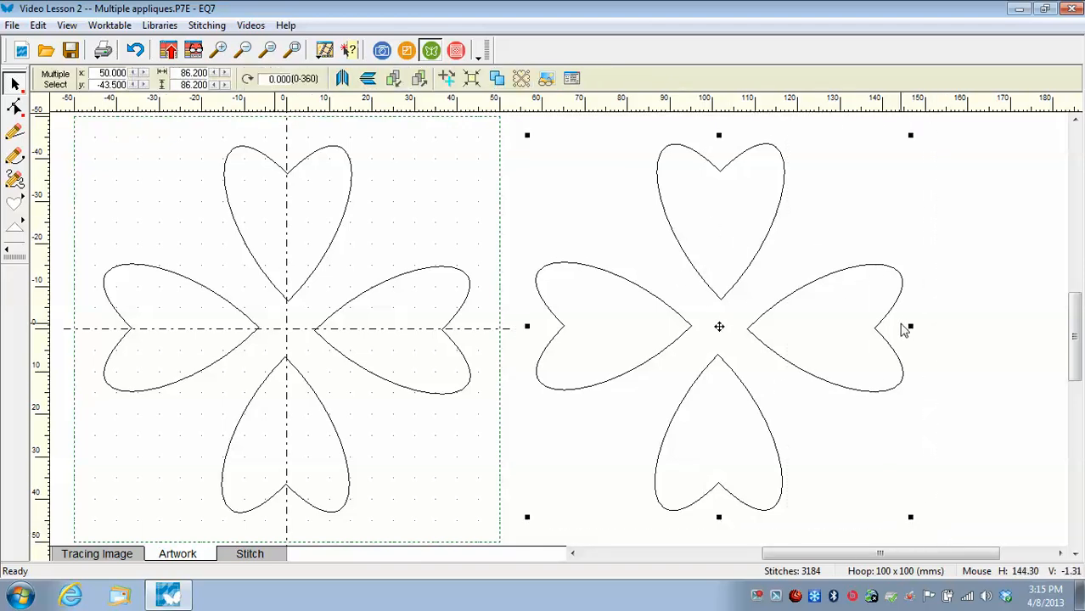
pyautogui.click(472, 78)
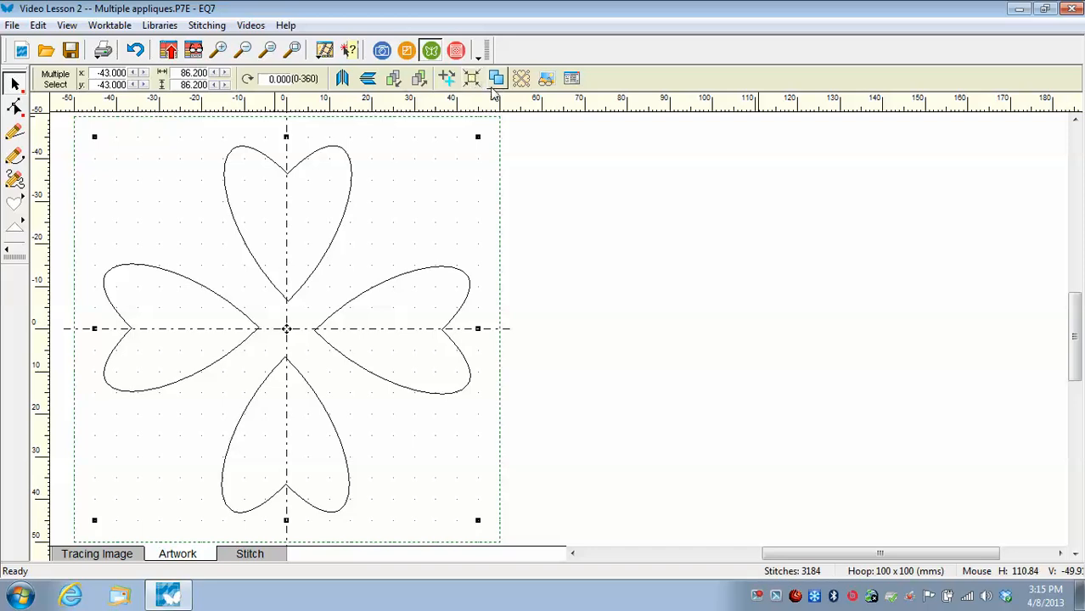
pyautogui.click(497, 79)
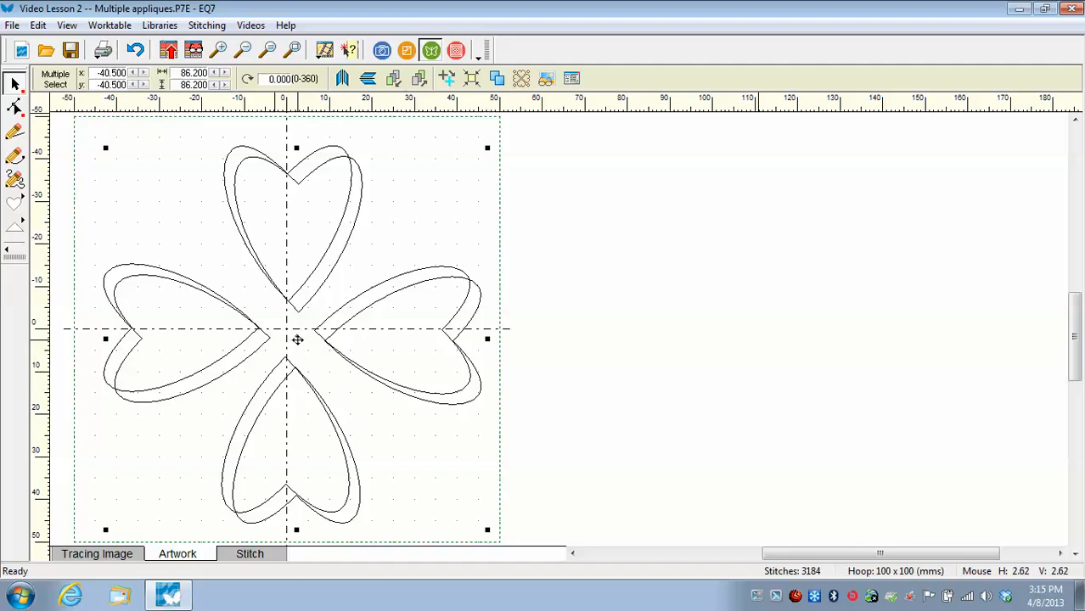
pyautogui.moveTo(296, 339); pyautogui.dragTo(719, 328)
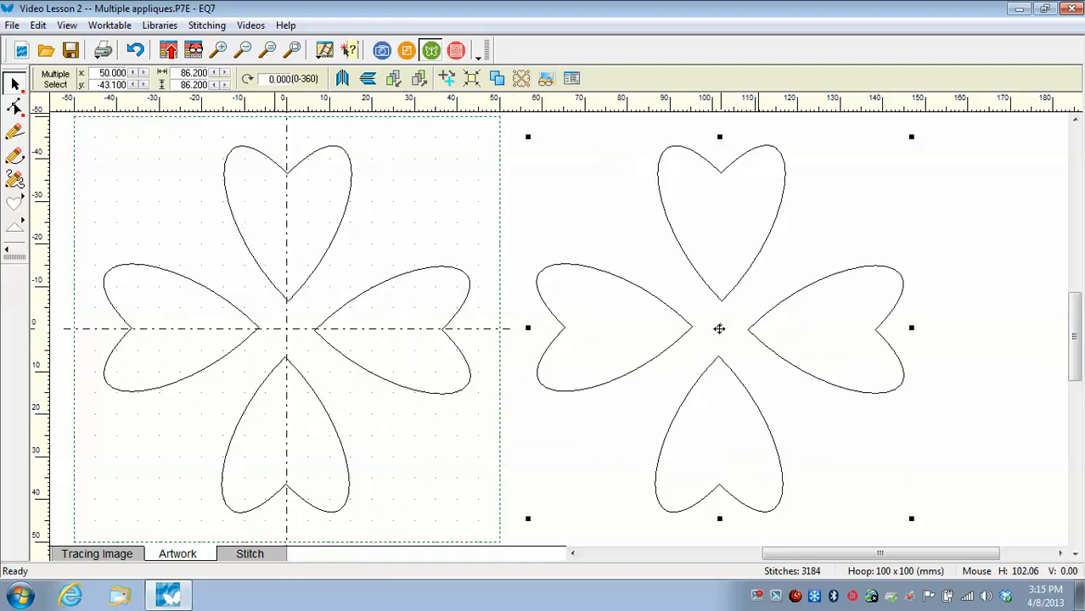
# - Apply a Bean stitch with 3.0 mm length to the four hearts of the newly cloned wreath beside the hoop
pyautogui.click(249, 555)
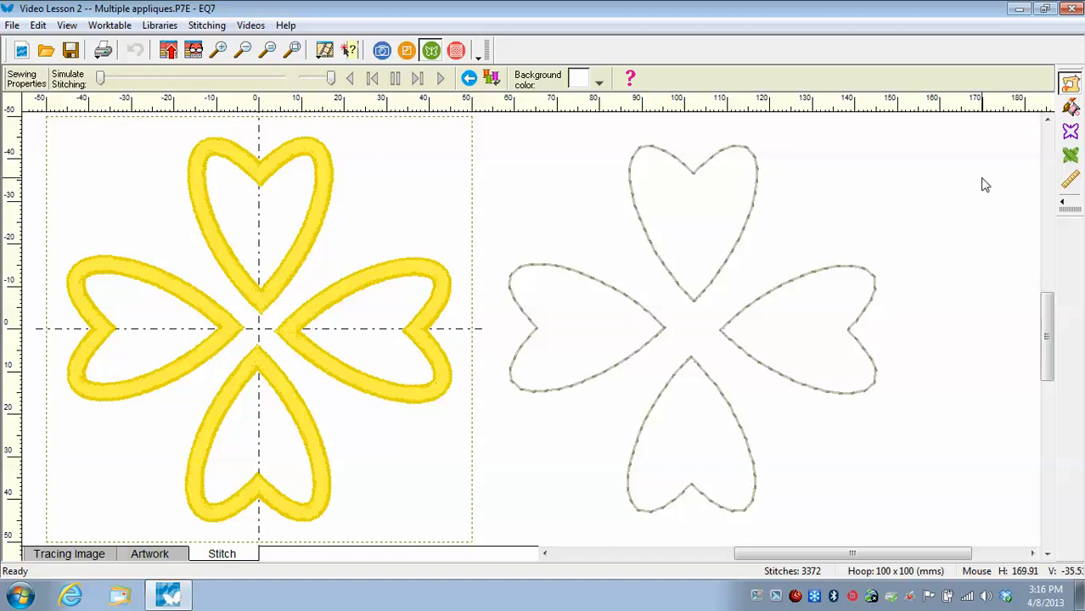
pyautogui.click(1070, 134)
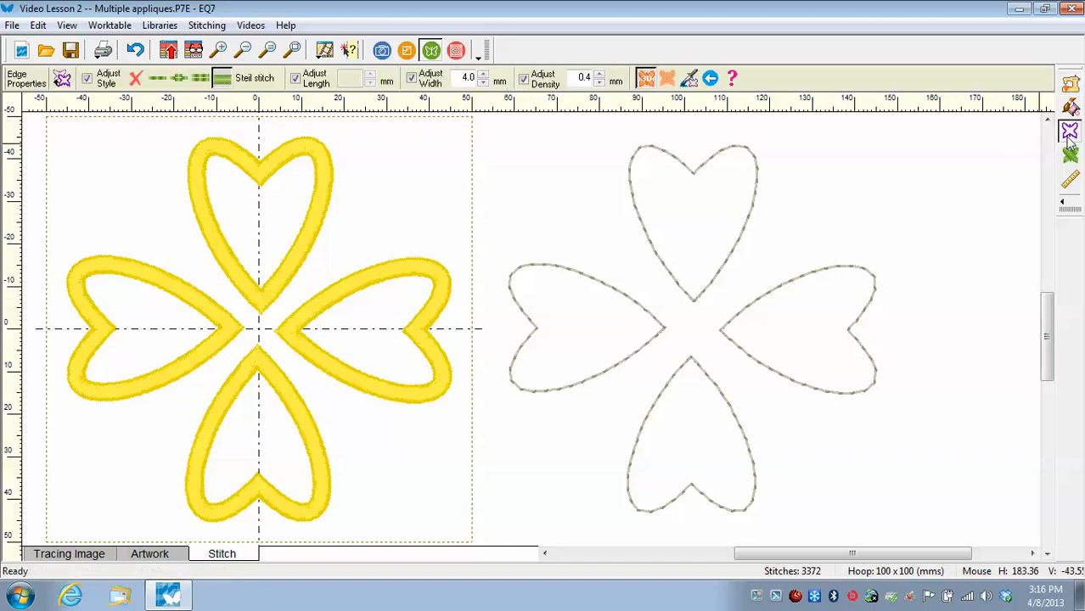
pyautogui.click(178, 79)
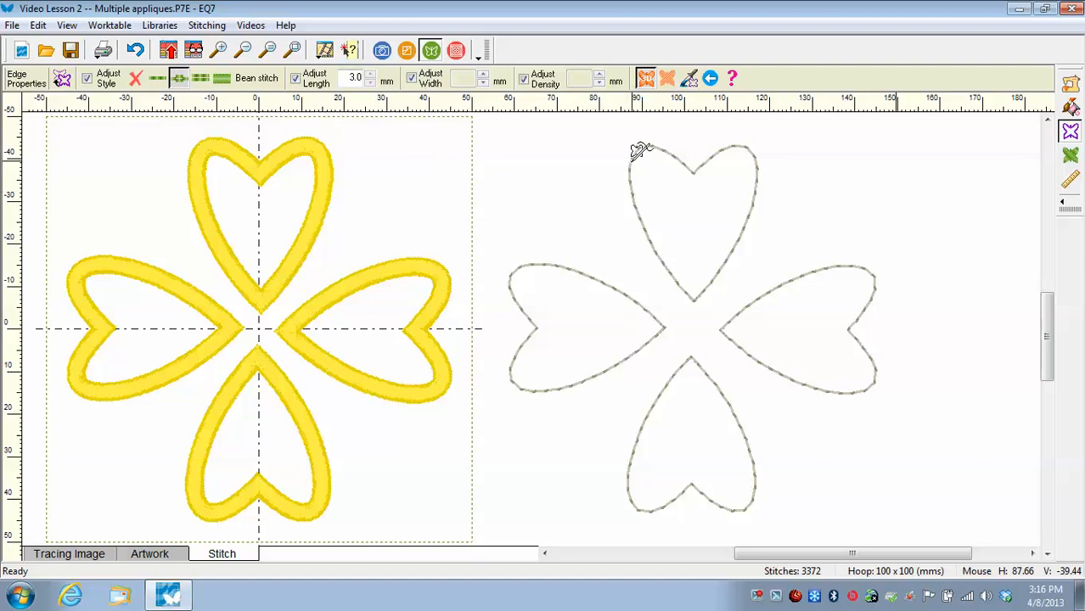
pyautogui.click(635, 287)
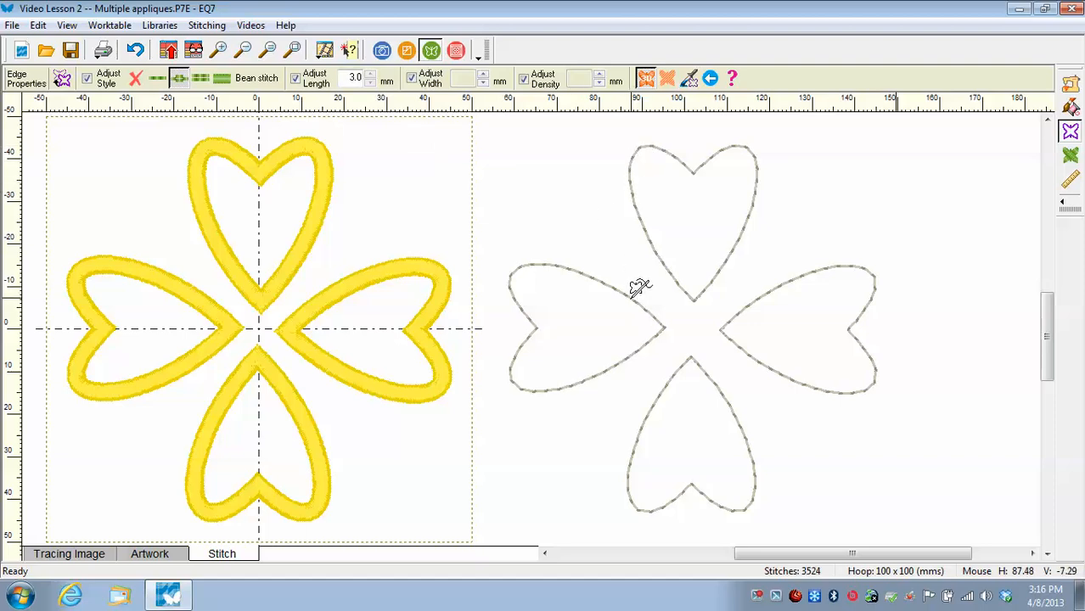
pyautogui.click(667, 383)
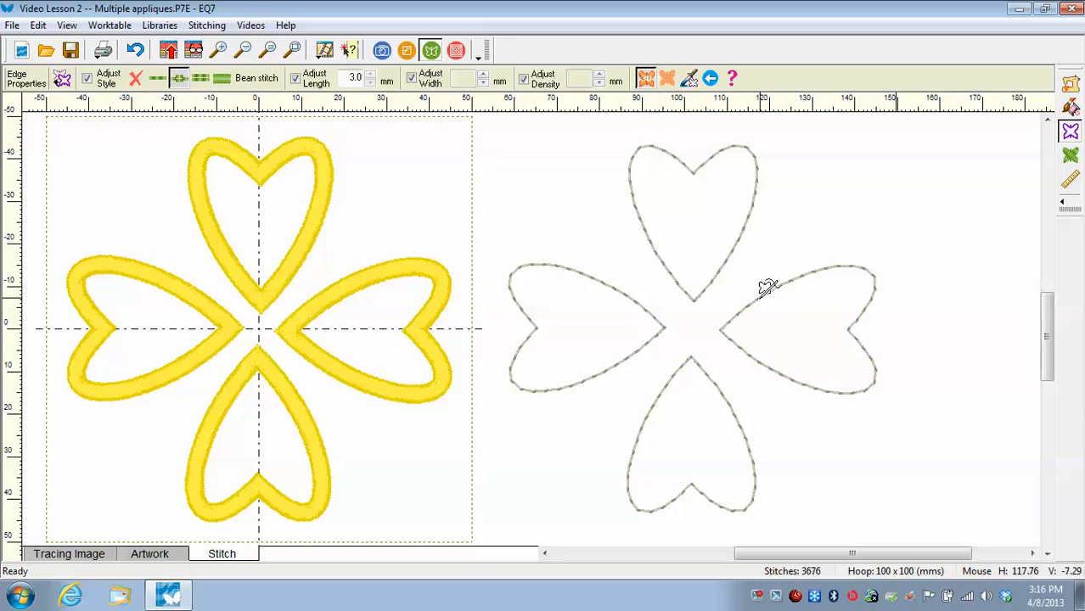
# - Color the four bean-stitched hearts beside the hoop with the Robison-Anton Cherry Blossom 122-2262 thread
pyautogui.click(1072, 107)
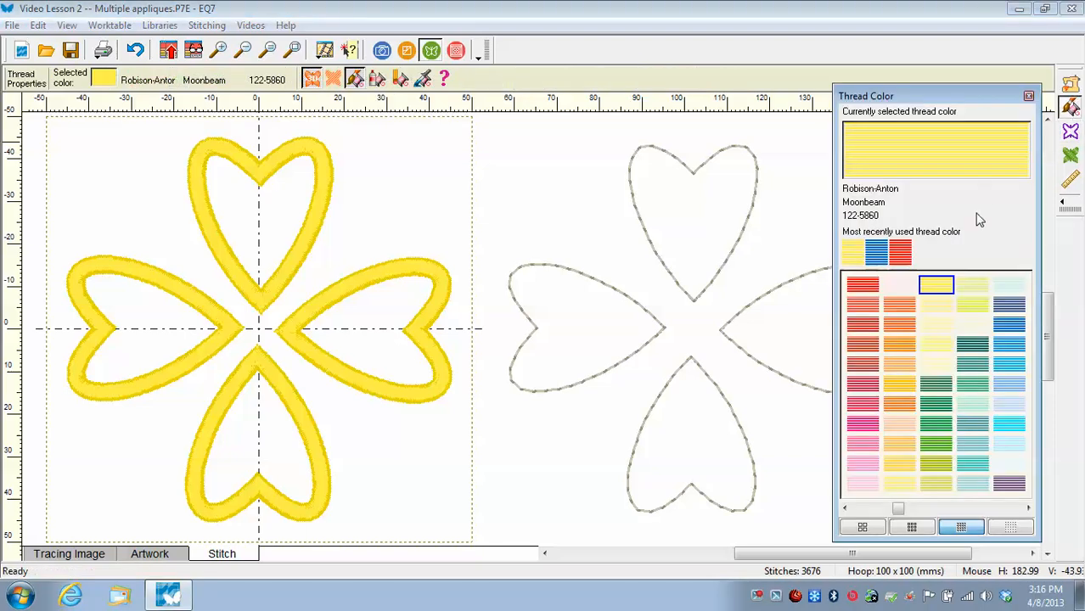
pyautogui.click(864, 426)
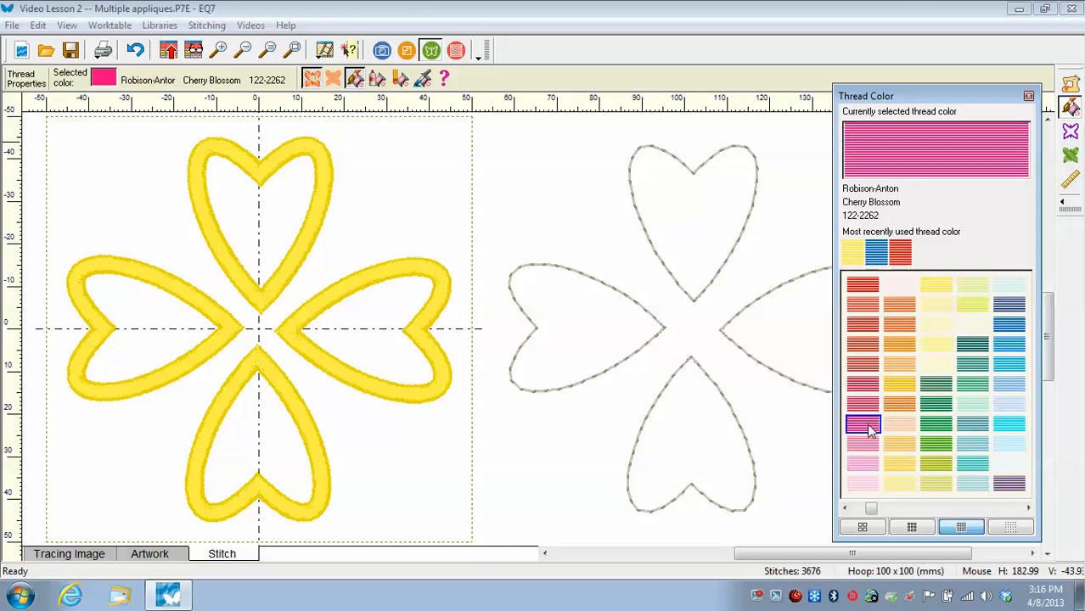
pyautogui.click(754, 204)
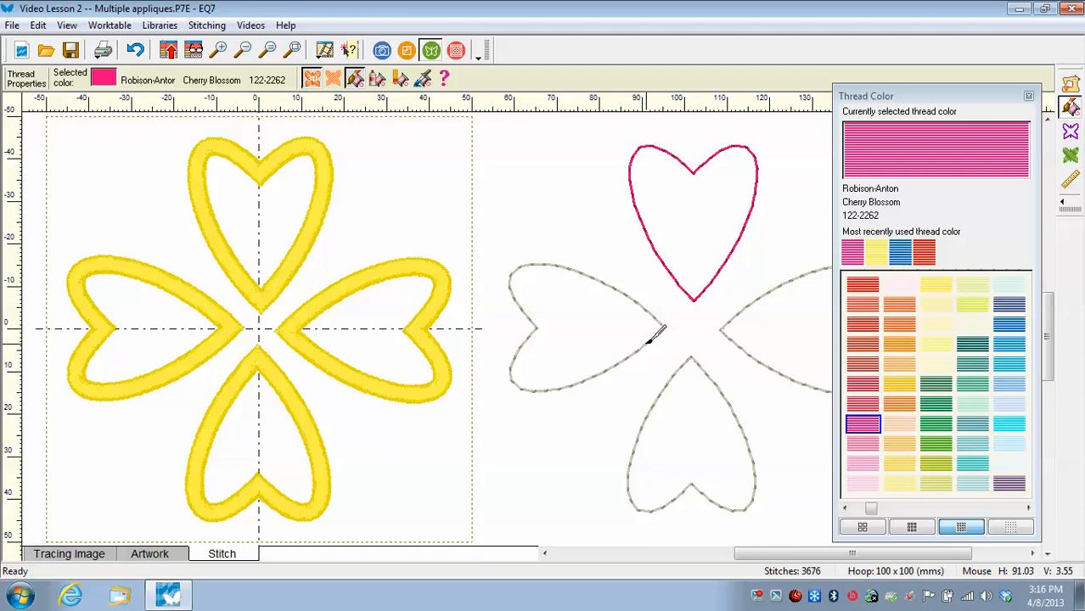
pyautogui.click(649, 342)
pyautogui.click(660, 392)
pyautogui.click(782, 283)
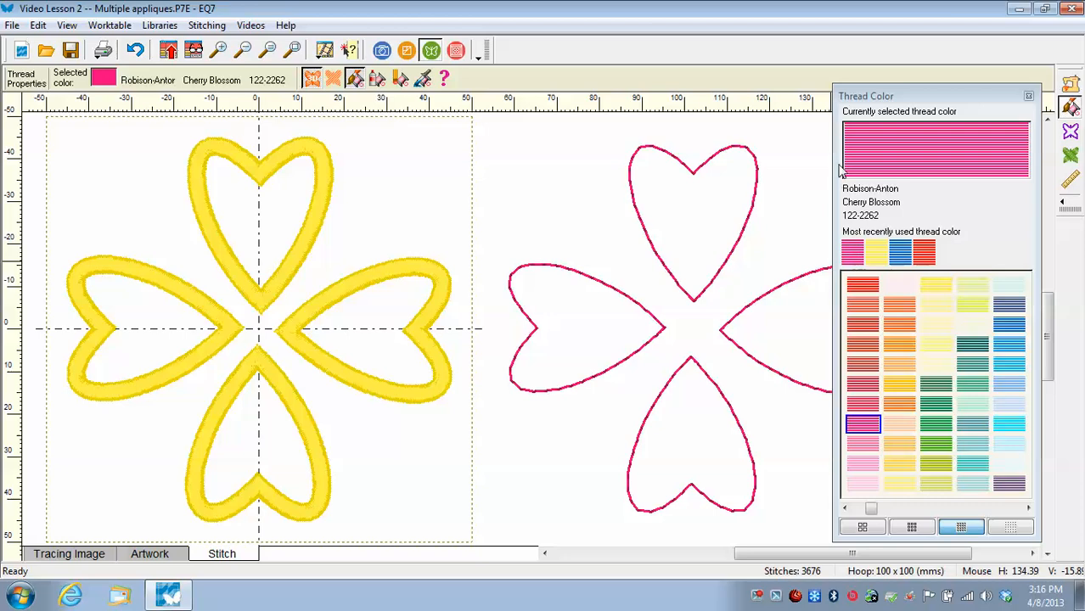
# - Select the whole Cherry Blossom wreath beside the hoop in the artwork and center it in the block over the other layers
pyautogui.click(152, 557)
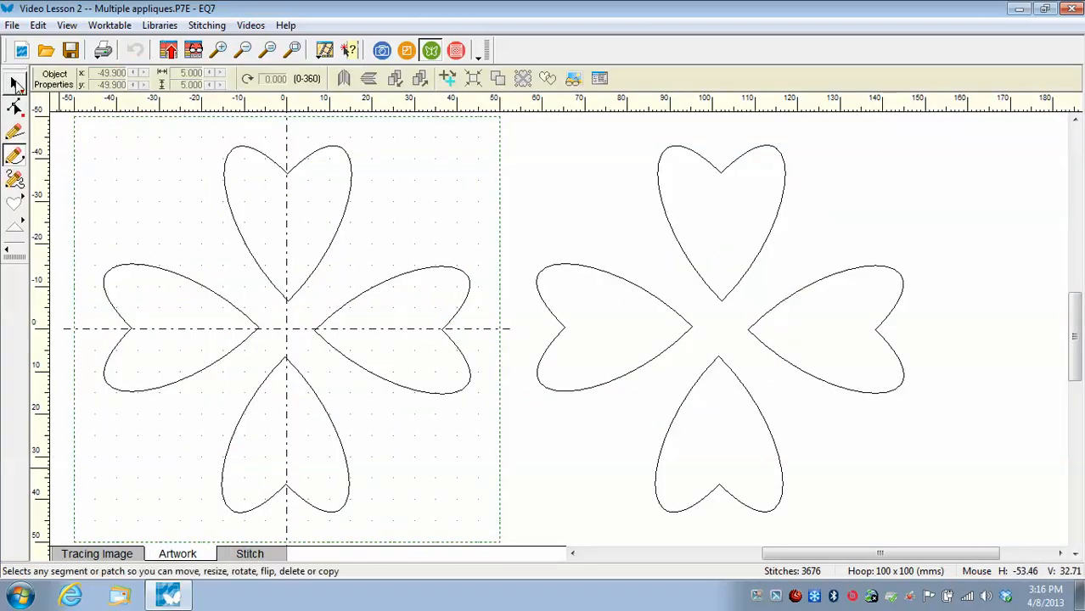
pyautogui.click(16, 85)
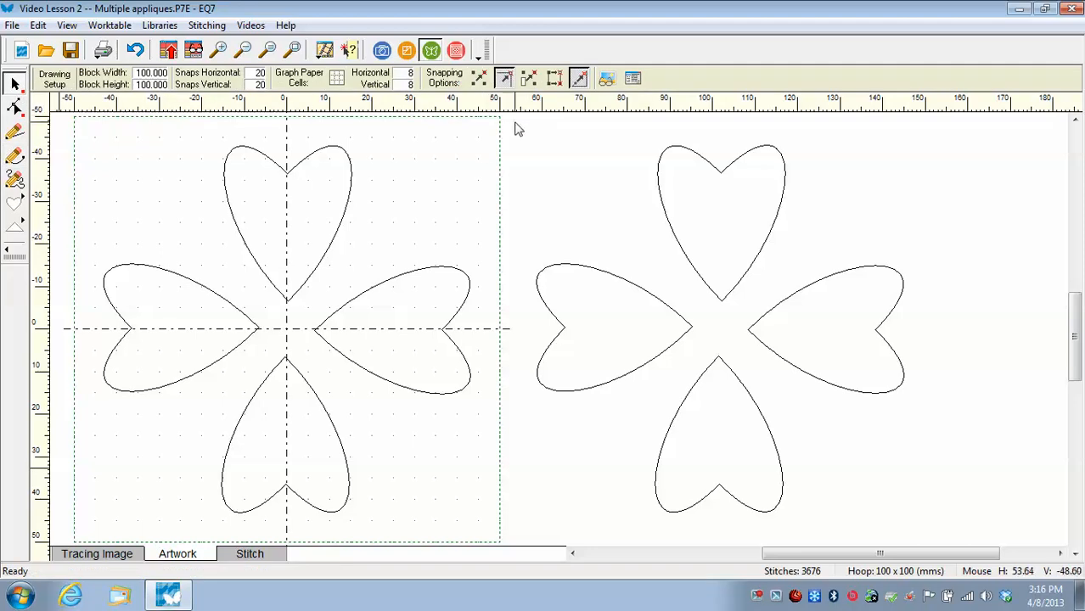
pyautogui.moveTo(510, 119)
pyautogui.mouseDown()
pyautogui.moveTo(555, 295)
pyautogui.moveTo(790, 475)
pyautogui.moveTo(901, 537)
pyautogui.moveTo(934, 541)
pyautogui.mouseUp()
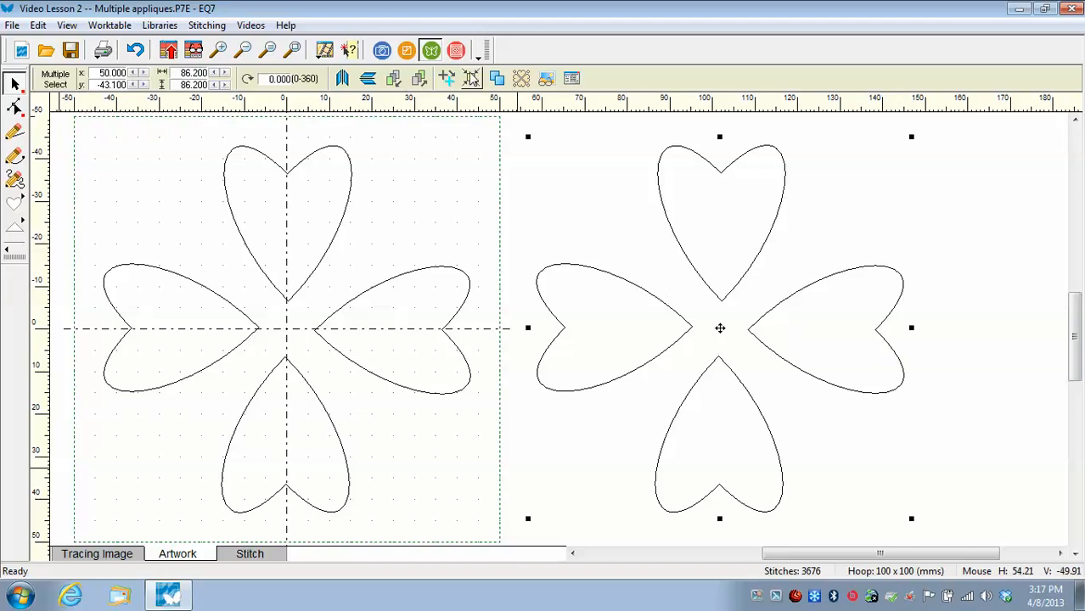
pyautogui.click(472, 78)
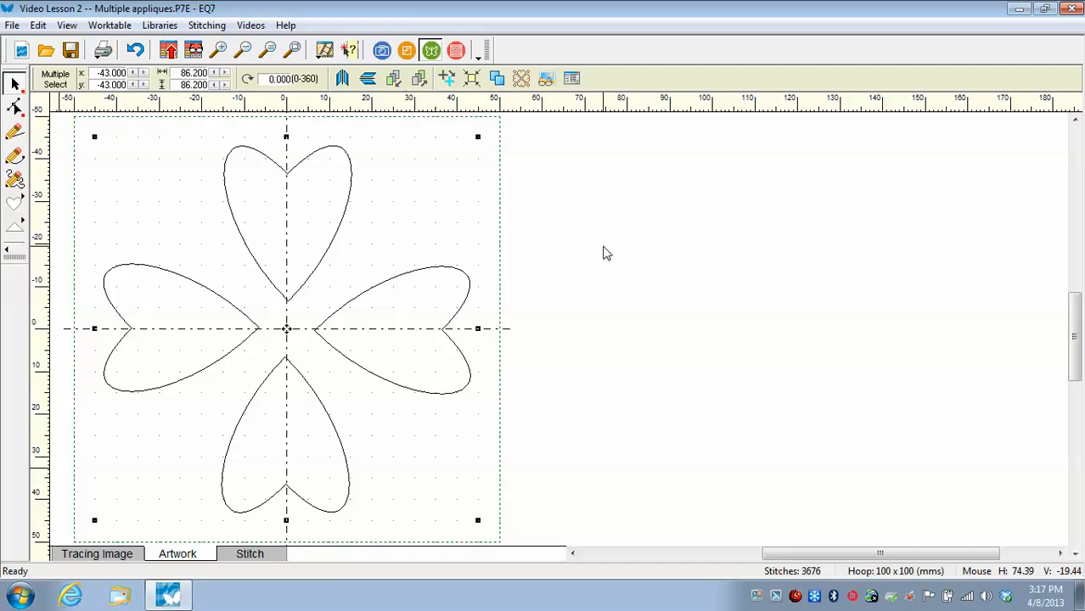
# - Play the stitching simulation of the stacked wreath and slow its speed slightly to examine the sewing order of the layers
pyautogui.click(264, 557)
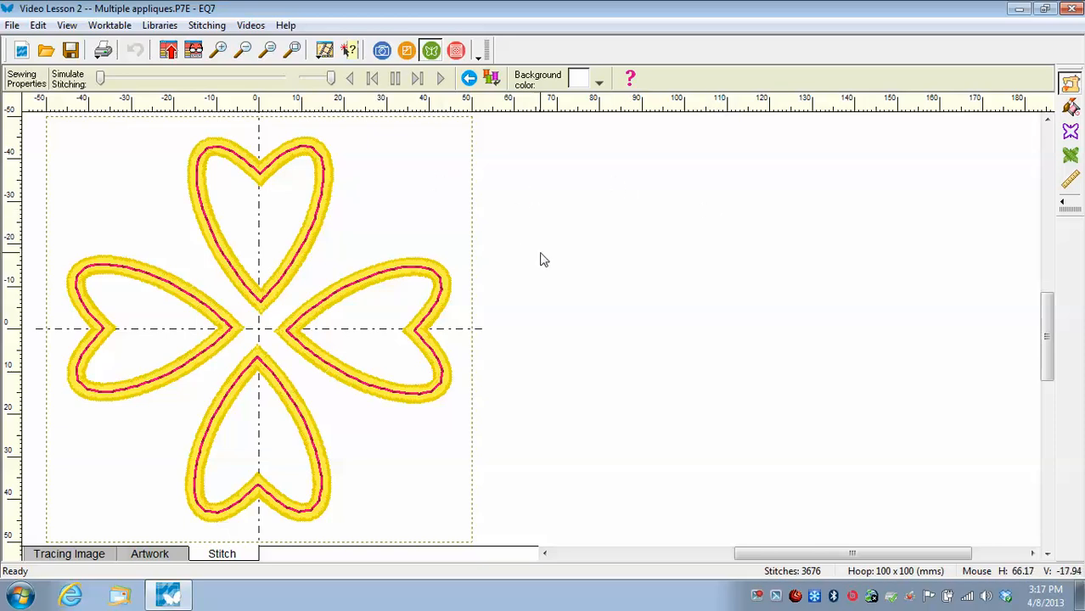
pyautogui.click(1070, 83)
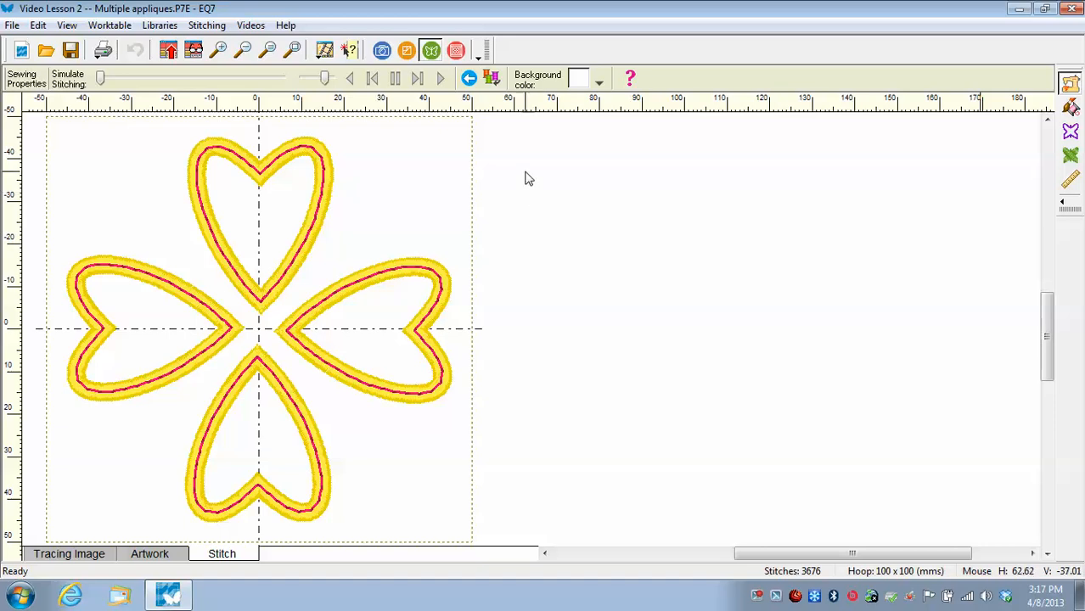
pyautogui.click(439, 79)
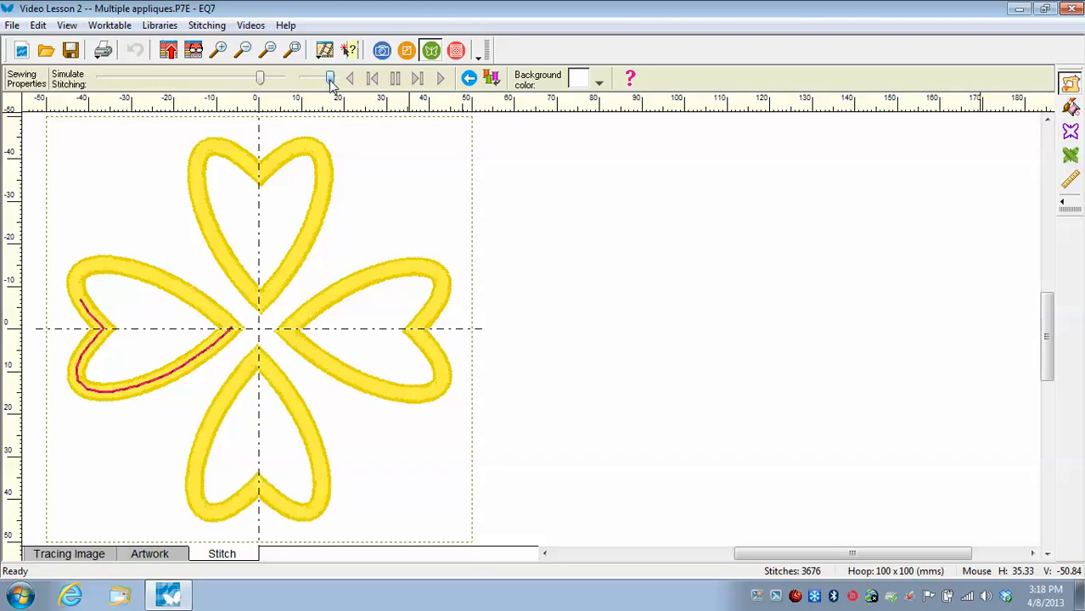
pyautogui.moveTo(330, 83); pyautogui.dragTo(322, 82)
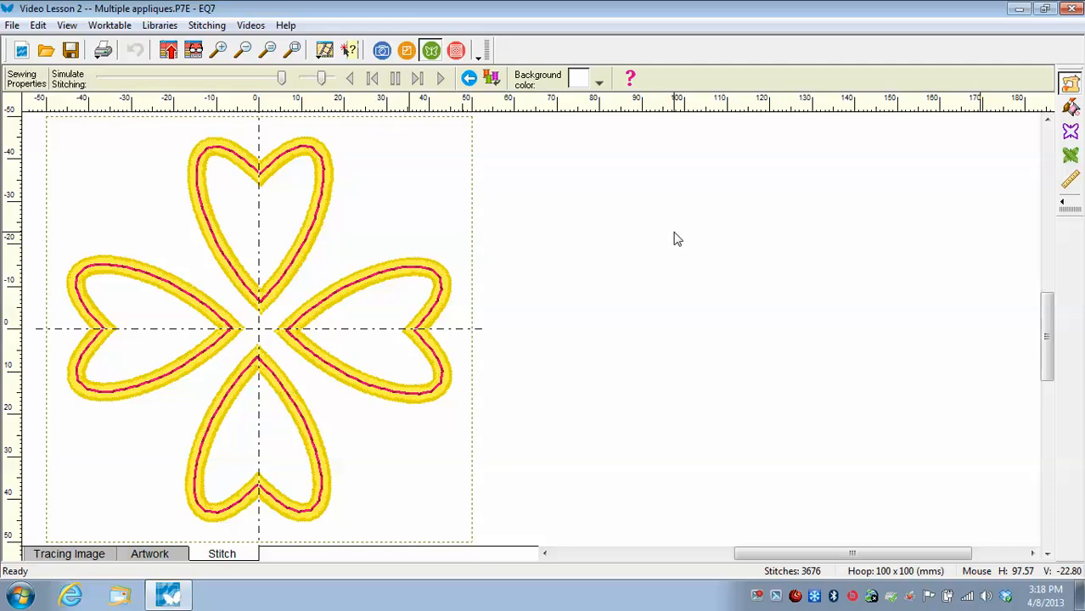
# - Add the stacked wreath to the Sketchbook and set up its stitching file export as "multiple appliques" in Baby Lock/Brother (*.PES) format
pyautogui.click(170, 53)
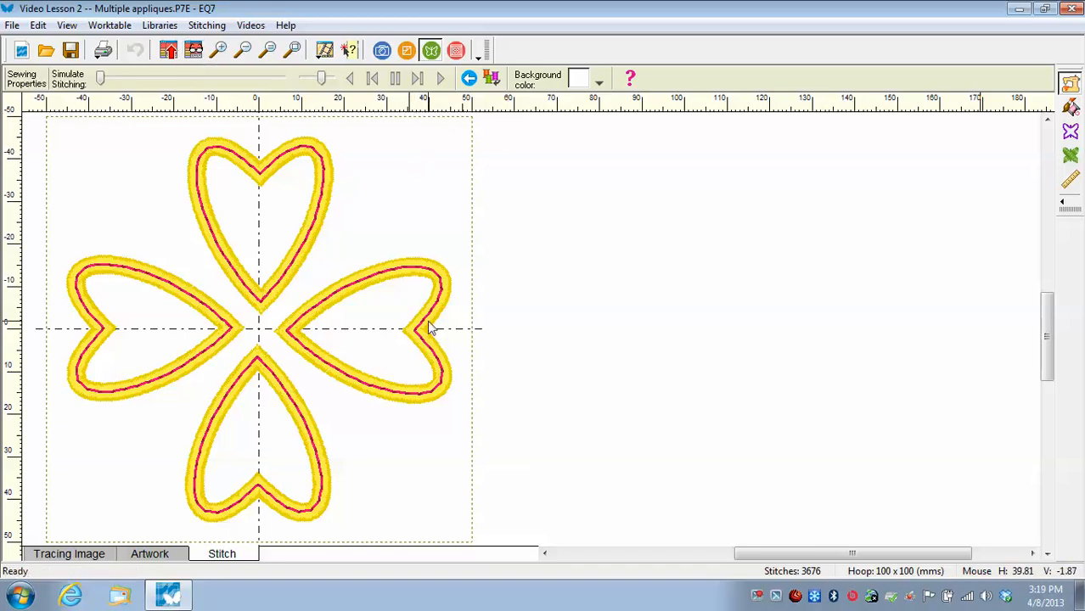
pyautogui.click(216, 28)
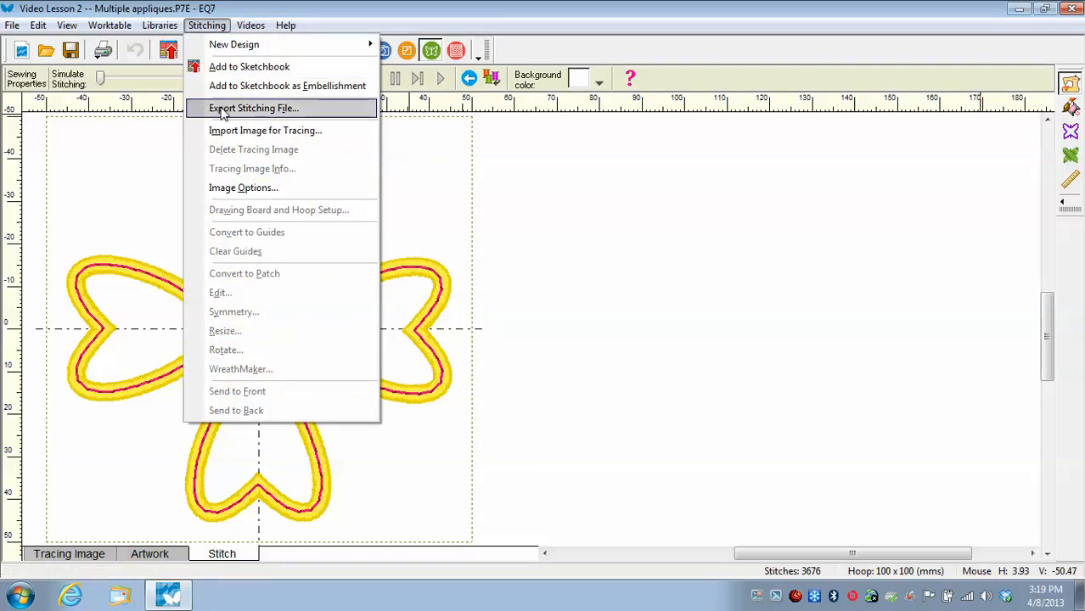
pyautogui.click(223, 112)
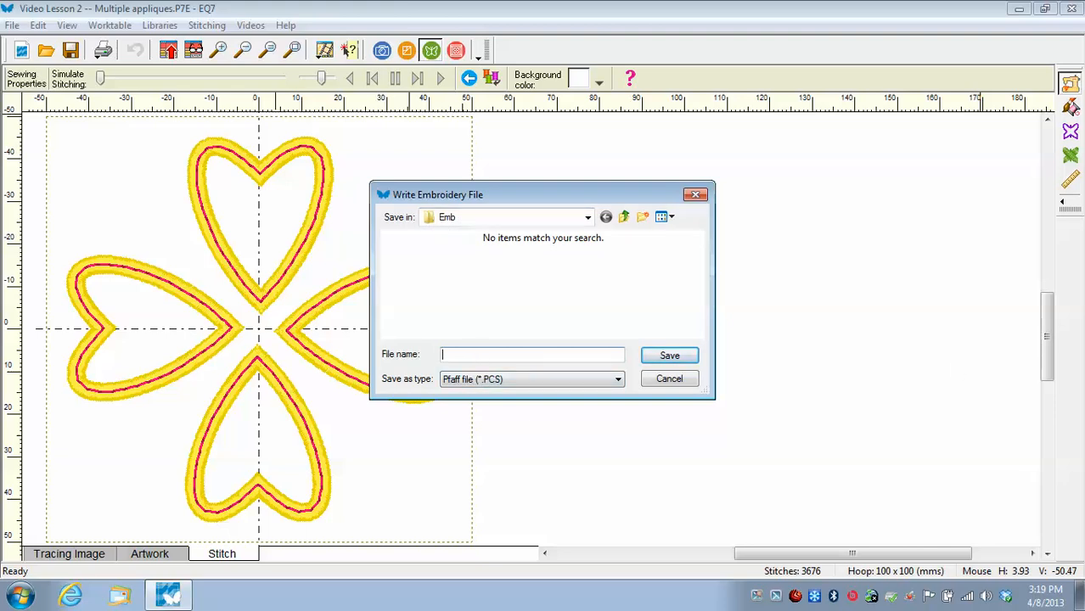
pyautogui.write('multiple appliques')
pyautogui.click(619, 381)
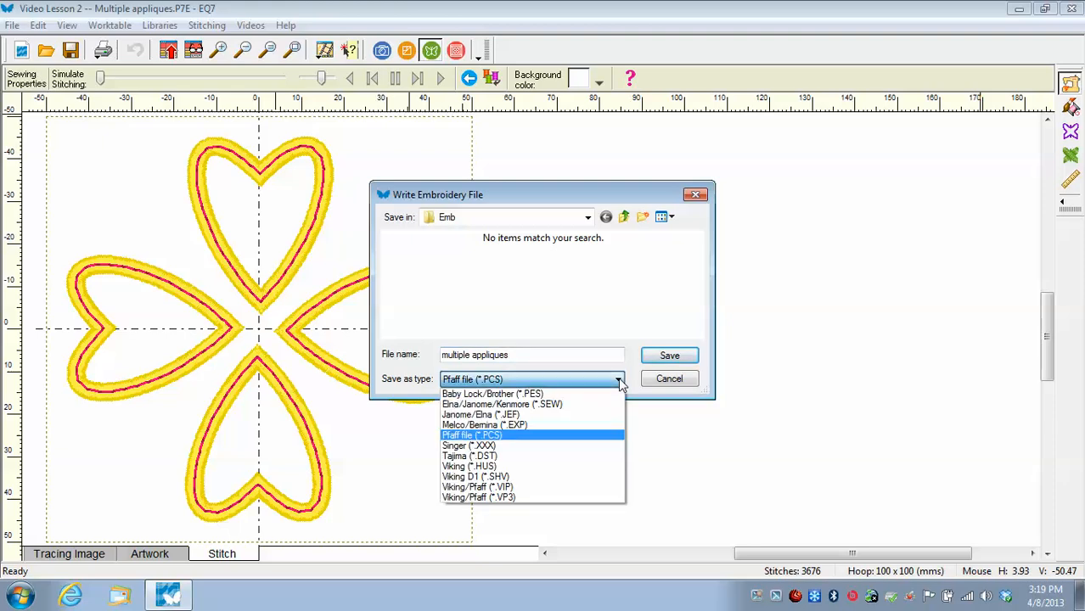
pyautogui.click(456, 397)
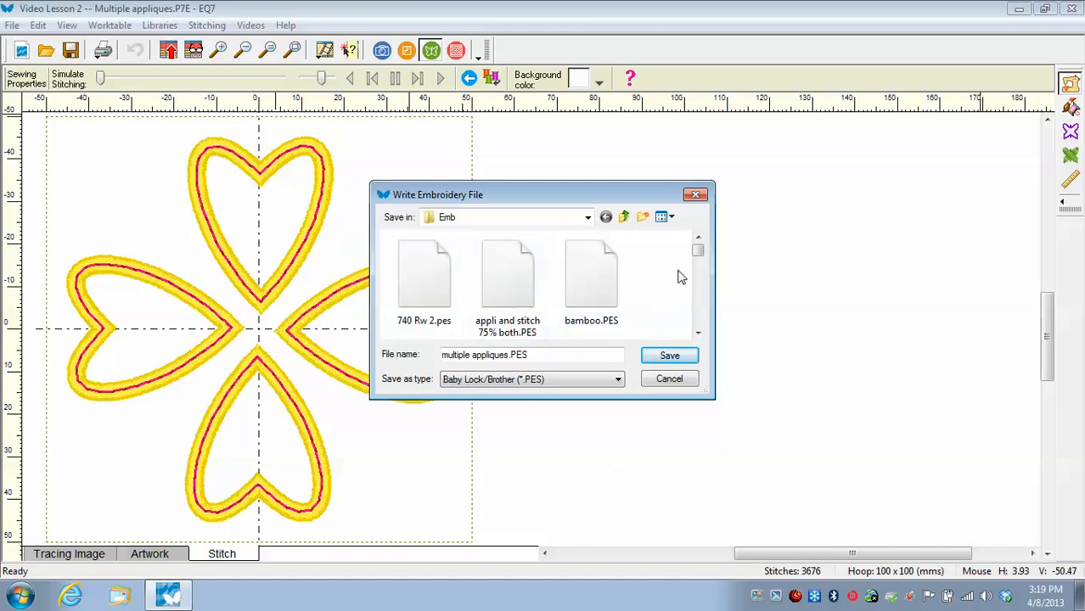
# - Save the PES embroidery file in the Emb folder, exporting the design without sorting the thread colors
pyautogui.click(670, 357)
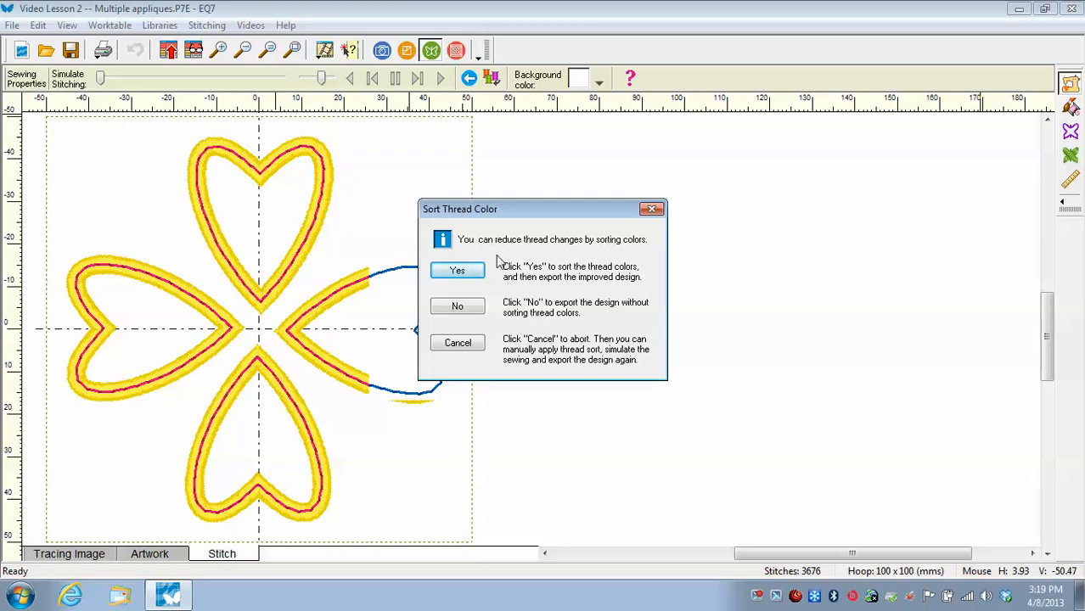
pyautogui.click(463, 308)
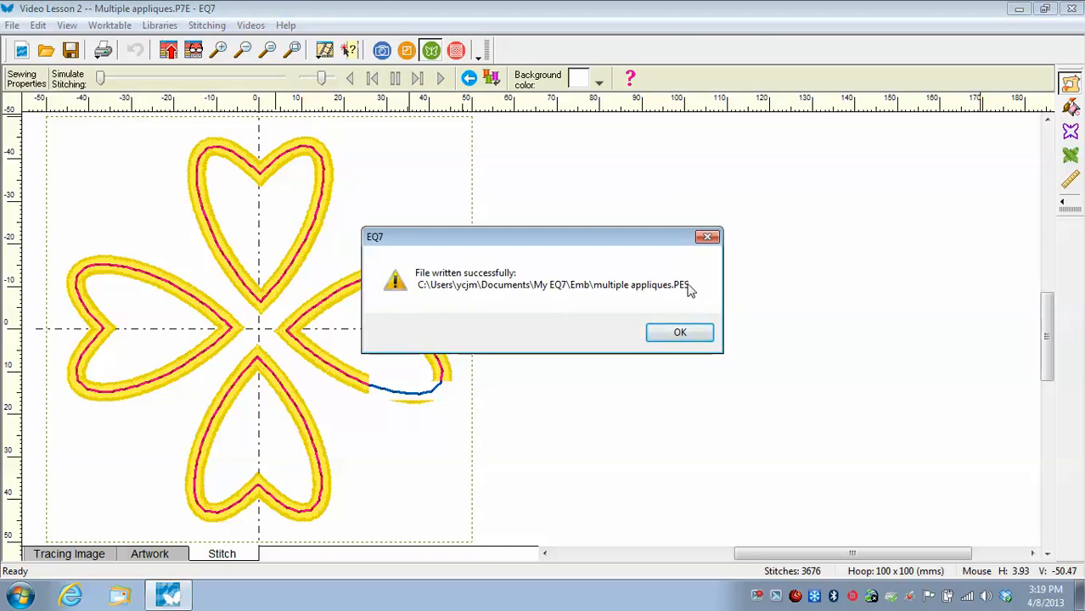
pyautogui.click(680, 334)
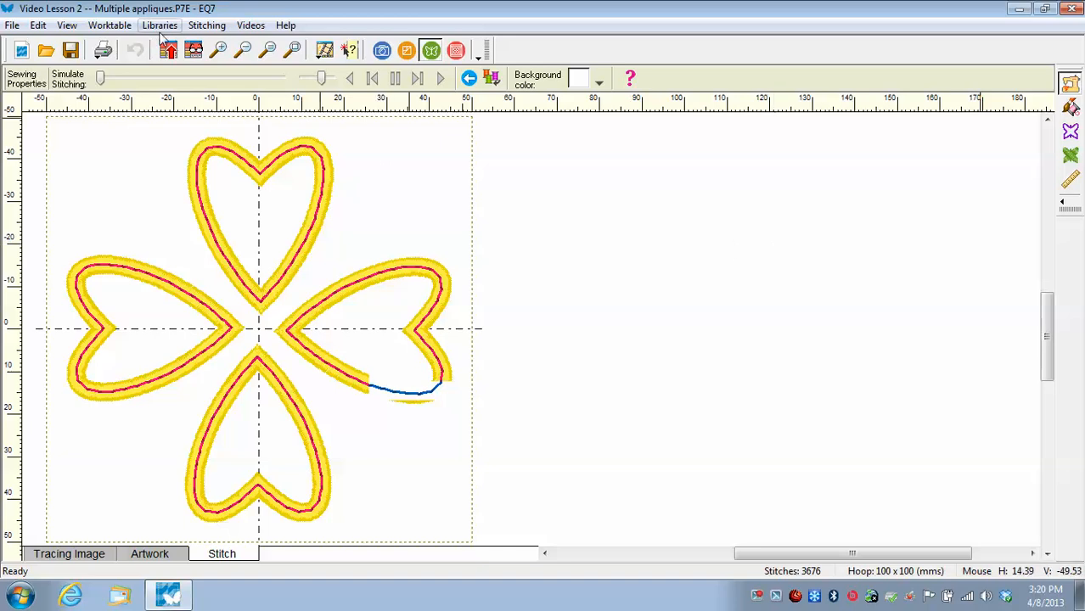
pyautogui.click(268, 50)
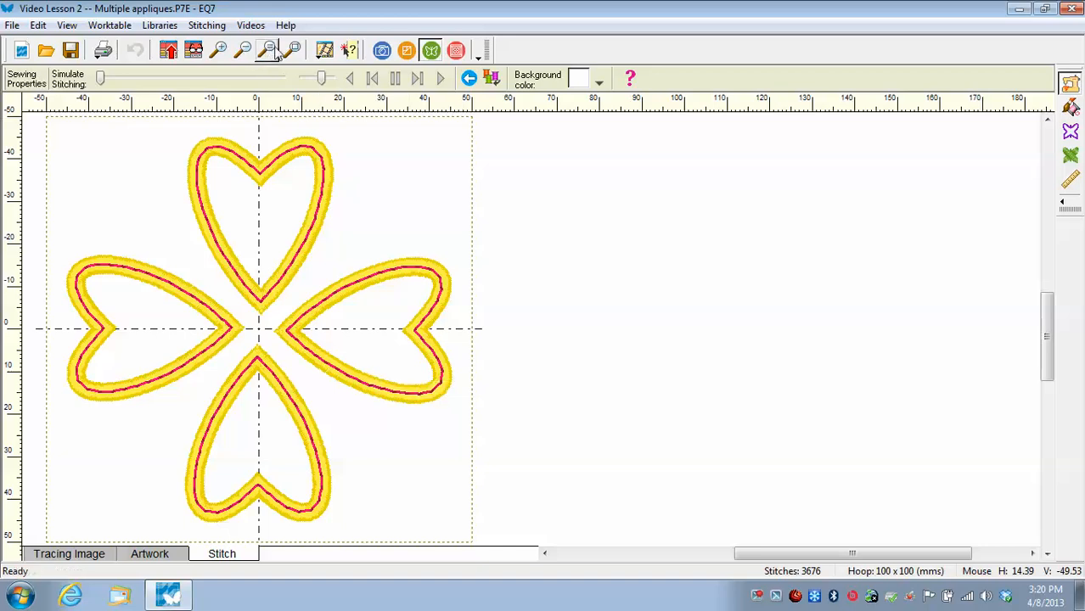